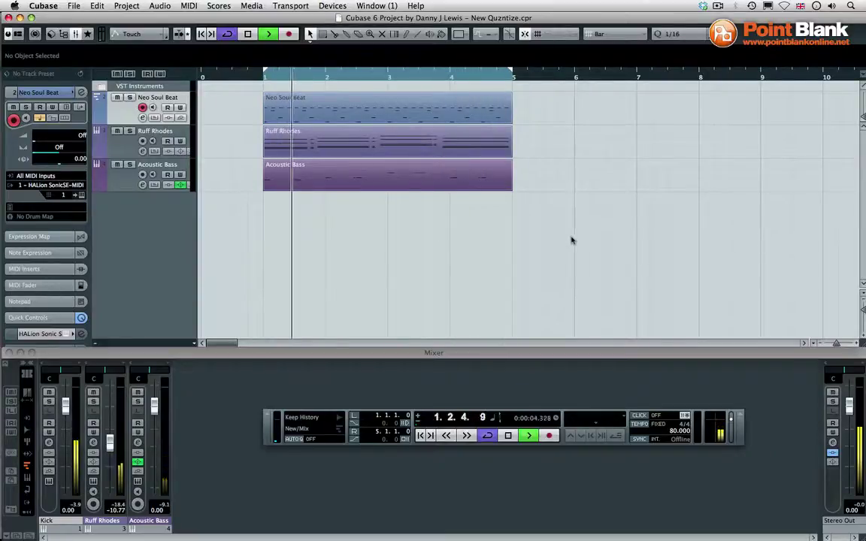
# Open the VST Instruments rack from the Devices menu, then close it with F11.
pyautogui.click(331, 6)
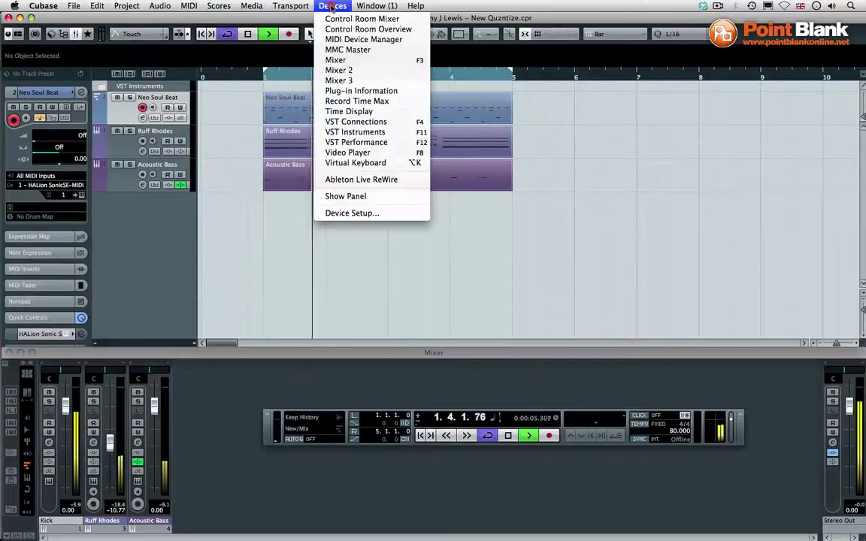
pyautogui.click(355, 131)
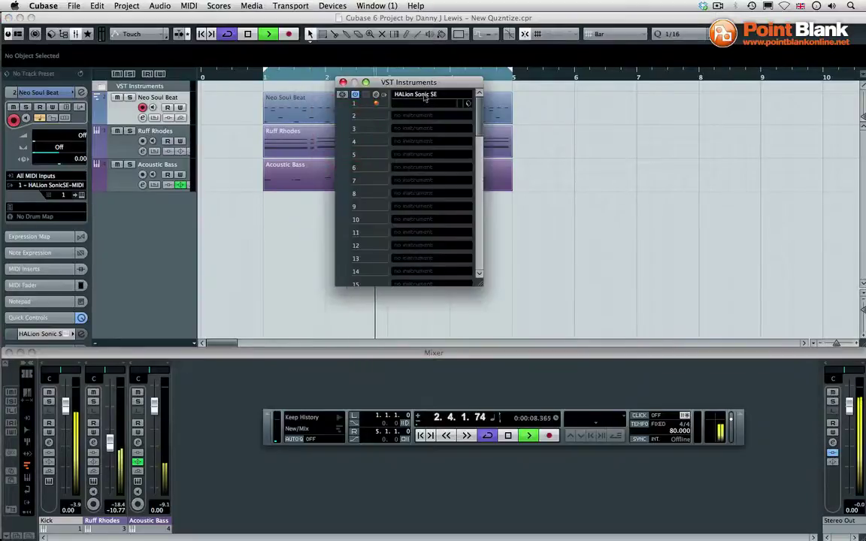
pyautogui.press('F11')
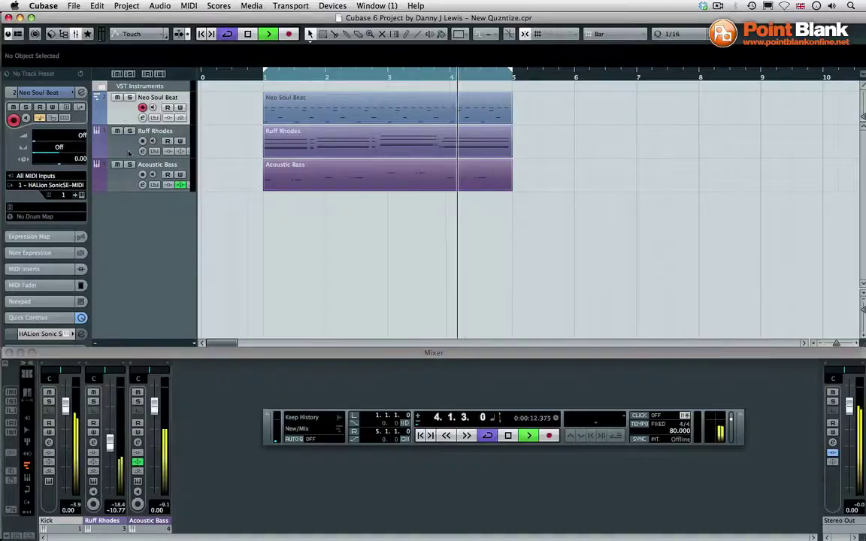
# Select Ruff Rhodes and Acoustic Bass, audition Ruff Rhodes then Neo Soul Beat soloed, and stop playback.
pyautogui.click(128, 150)
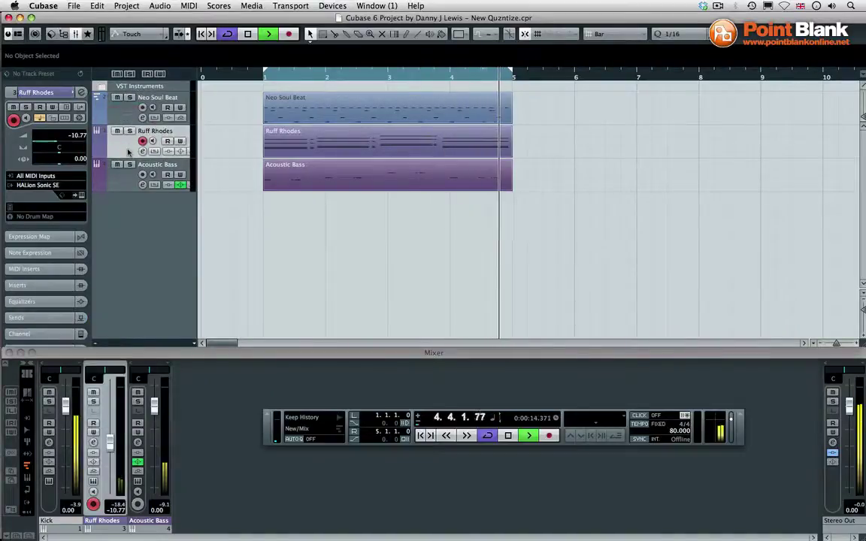
pyautogui.click(128, 168)
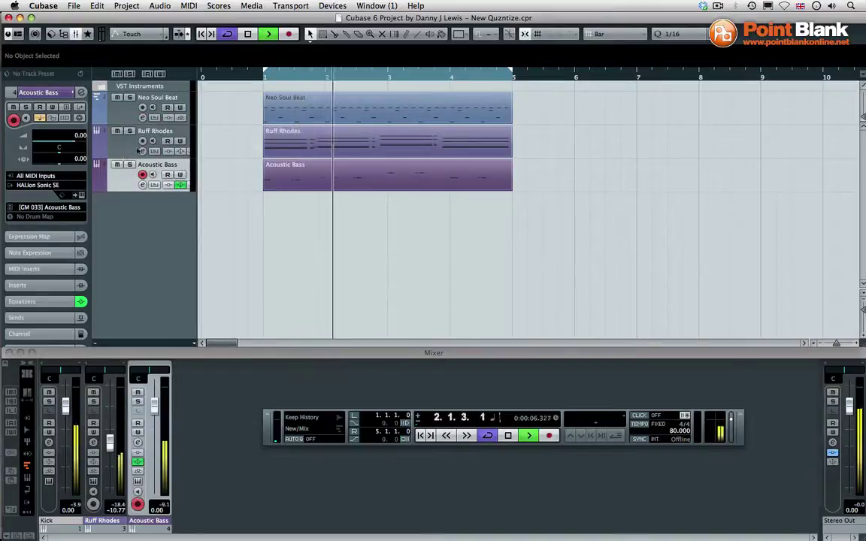
pyautogui.click(130, 131)
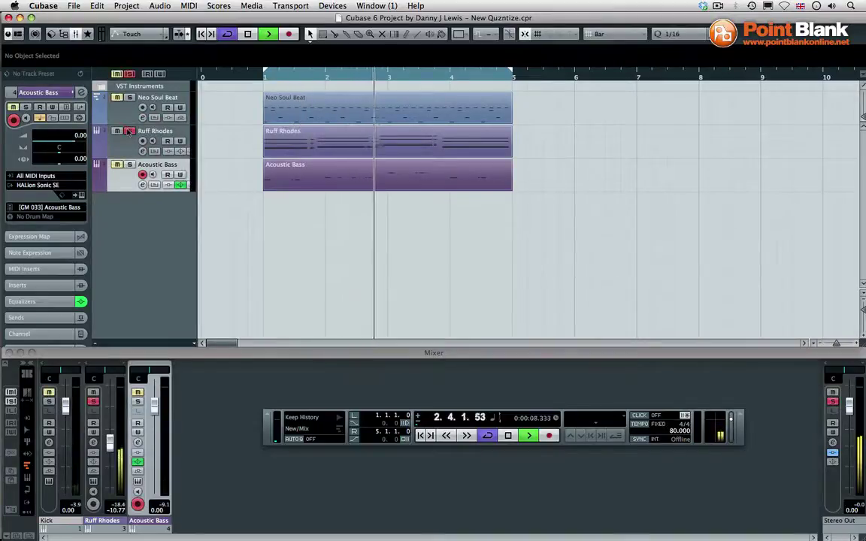
pyautogui.click(129, 130)
pyautogui.click(127, 166)
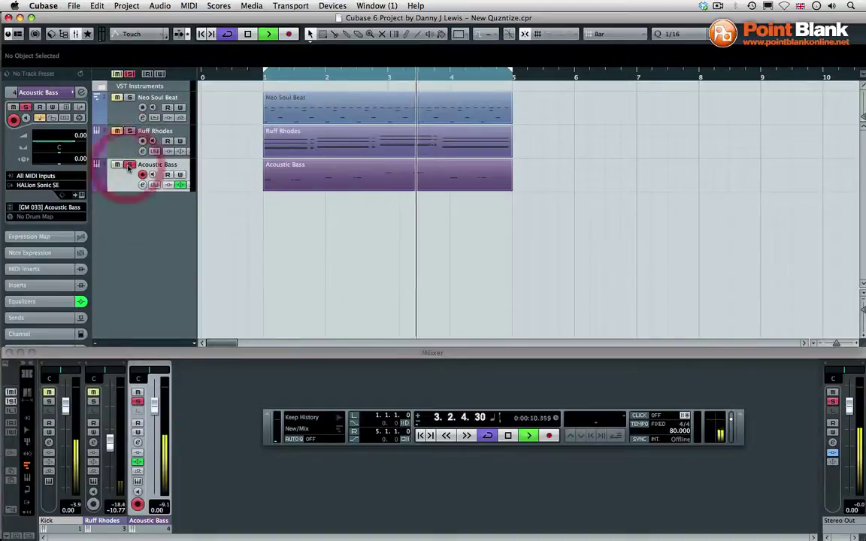
pyautogui.click(129, 98)
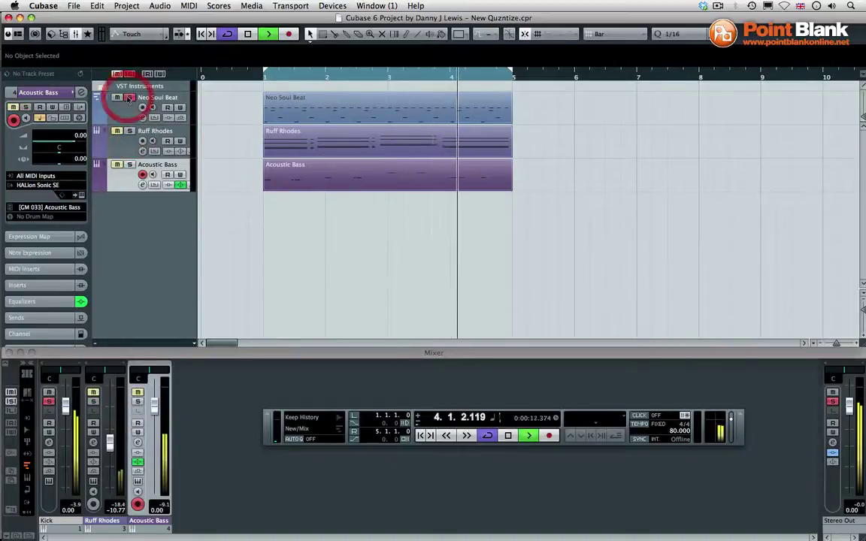
pyautogui.click(129, 99)
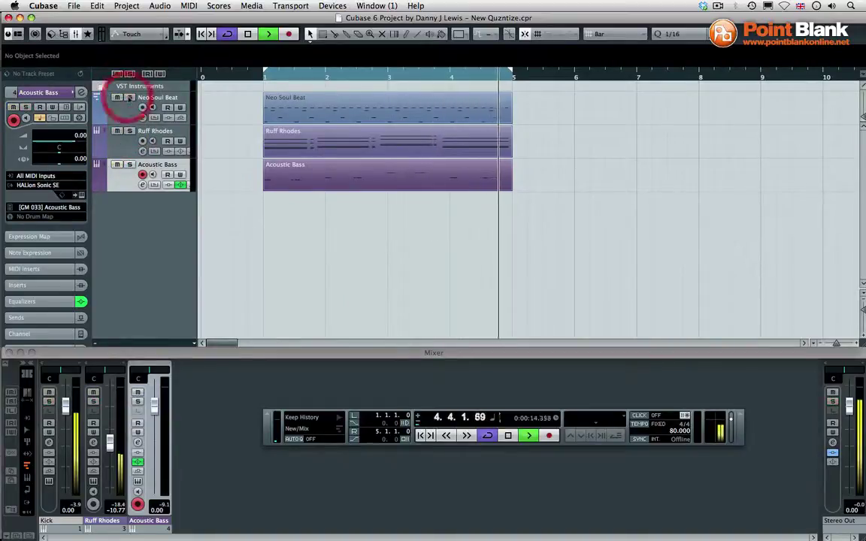
pyautogui.press('space')
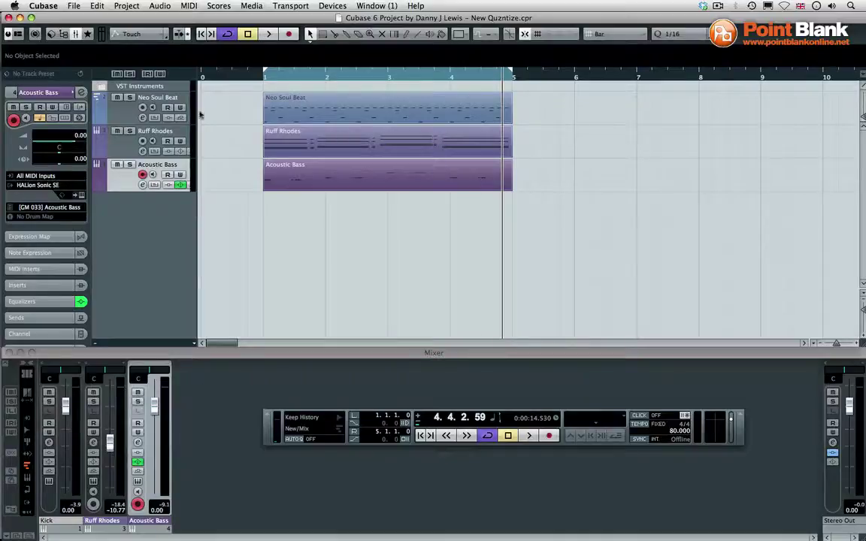
pyautogui.click(124, 114)
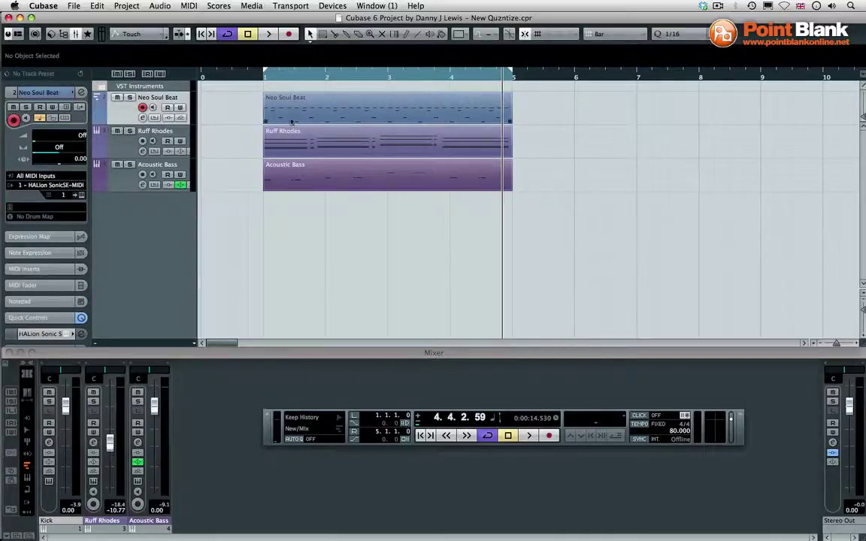
pyautogui.click(78, 194)
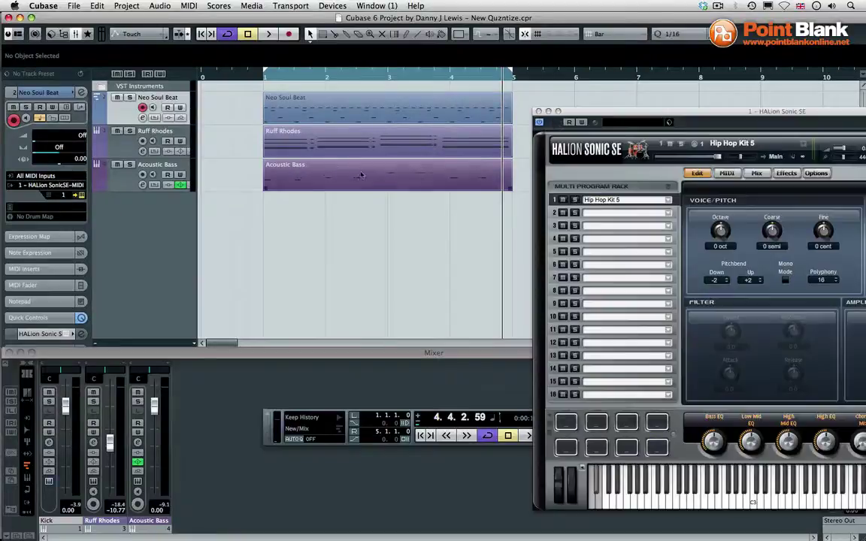
pyautogui.moveTo(613, 114); pyautogui.dragTo(364, 63)
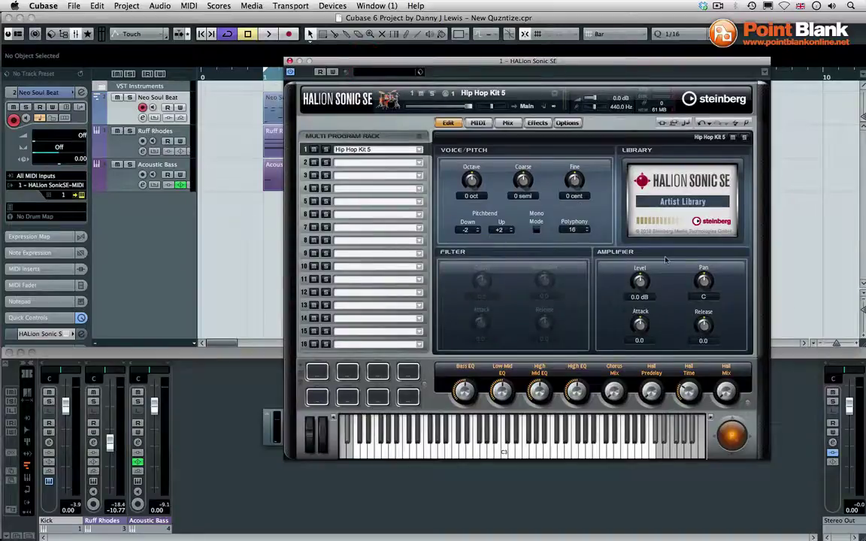
# Close HALion Sonic SE and dissolve the Neo Soul Beat part into separate per-pitch tracks.
pyautogui.click(290, 61)
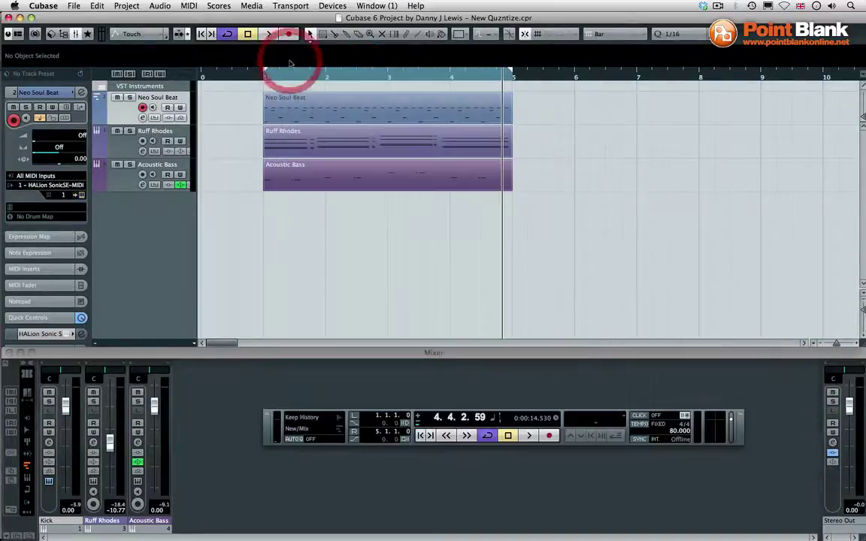
pyautogui.click(311, 116)
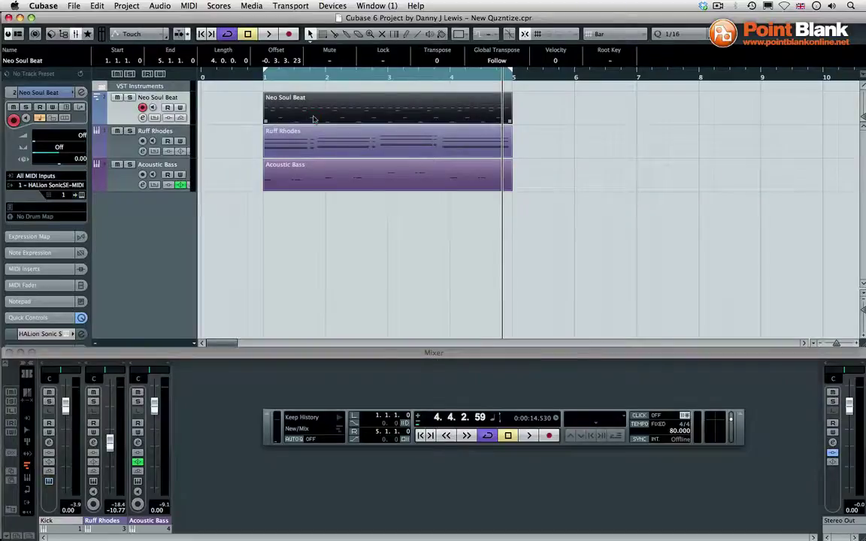
pyautogui.rightClick(313, 114)
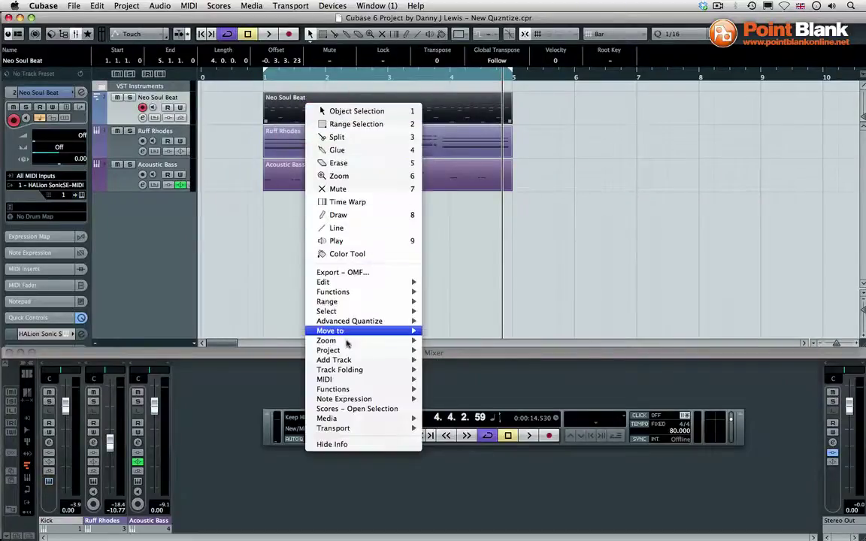
pyautogui.moveTo(361, 379)
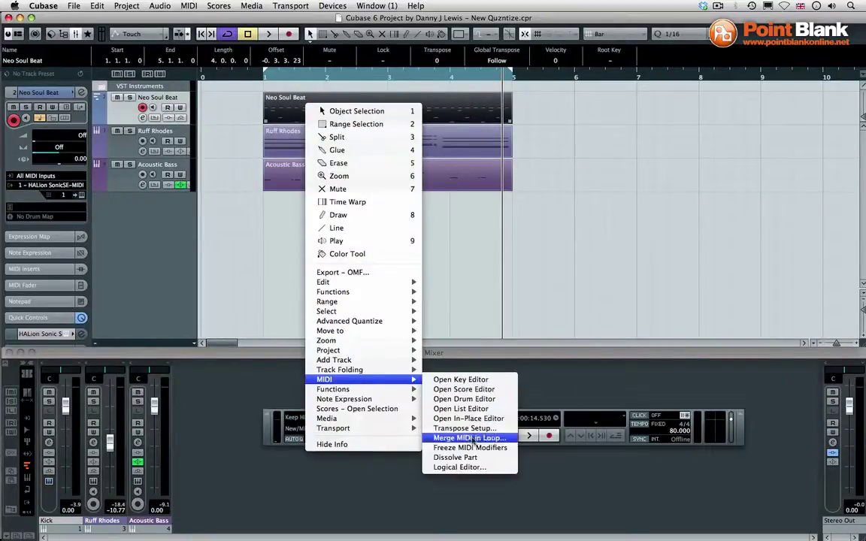
pyautogui.click(462, 457)
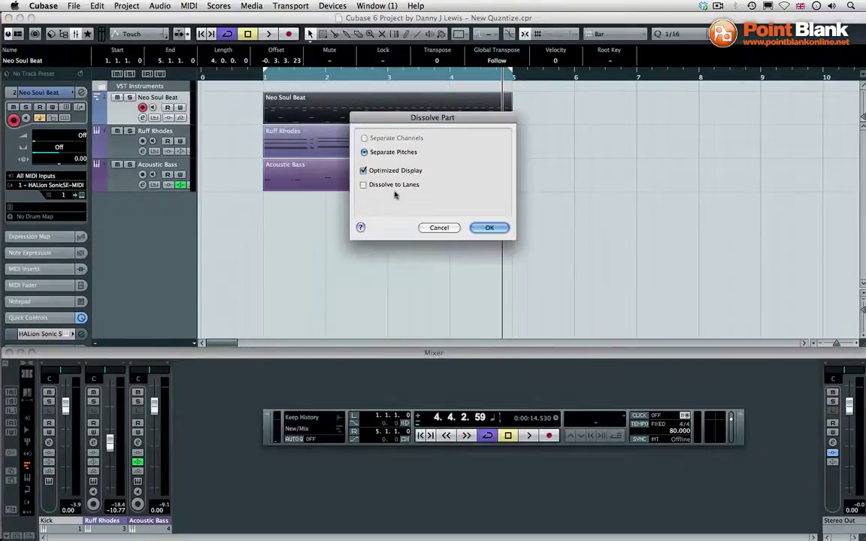
pyautogui.click(490, 227)
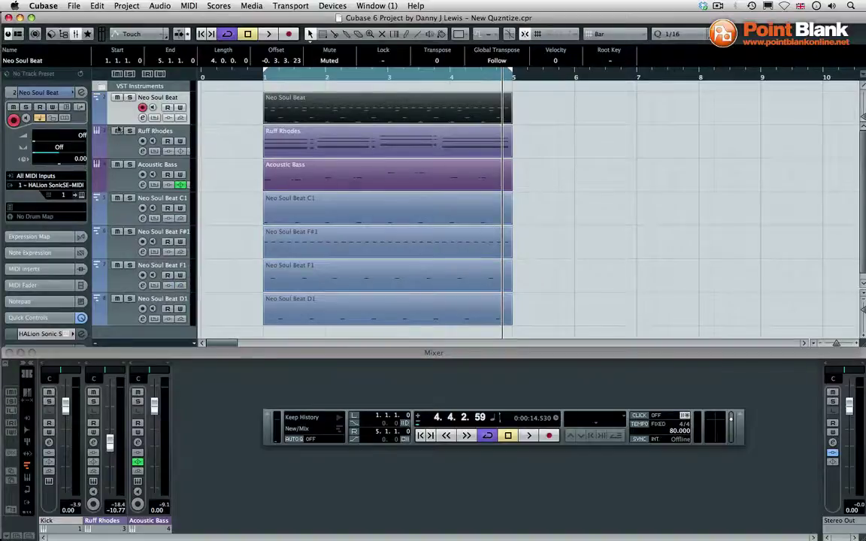
# Delete the muted original beat part and remove the empty Neo Soul Beat track.
pyautogui.moveTo(118, 168); pyautogui.dragTo(119, 170)
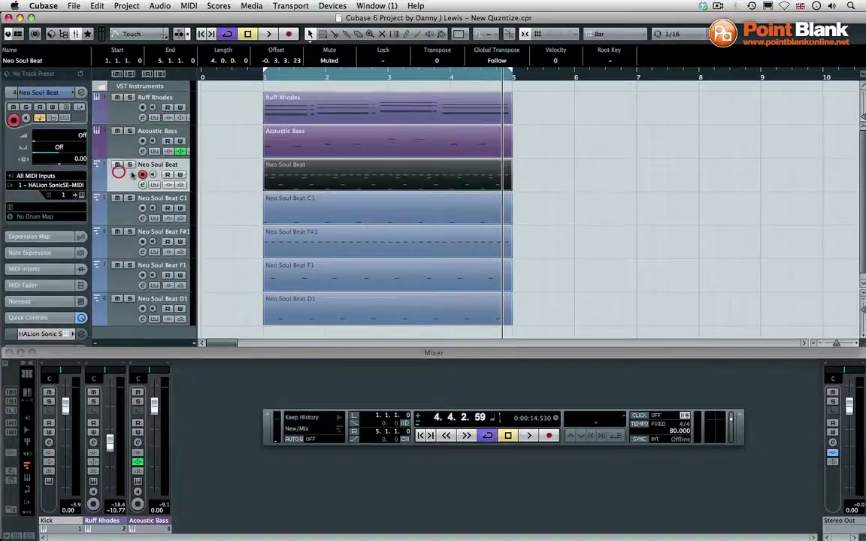
pyautogui.click(233, 165)
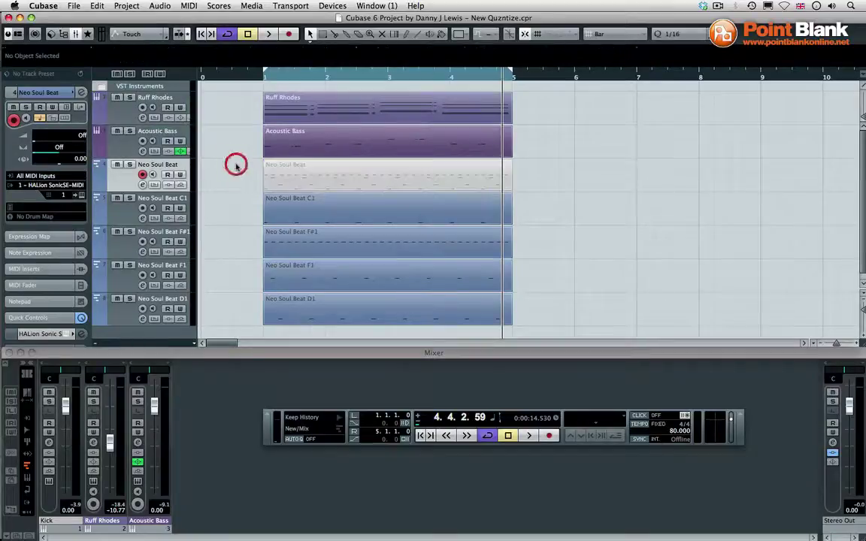
pyautogui.click(467, 173)
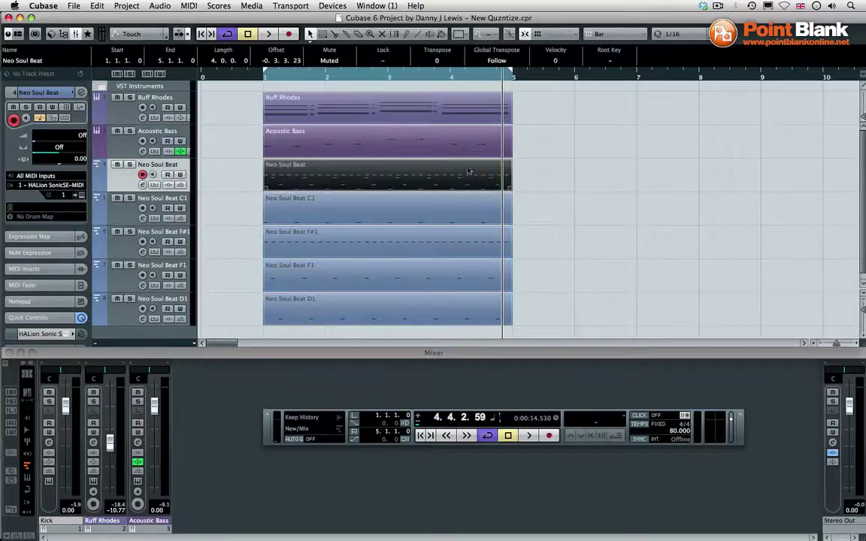
pyautogui.press('Delete')
pyautogui.click(123, 181)
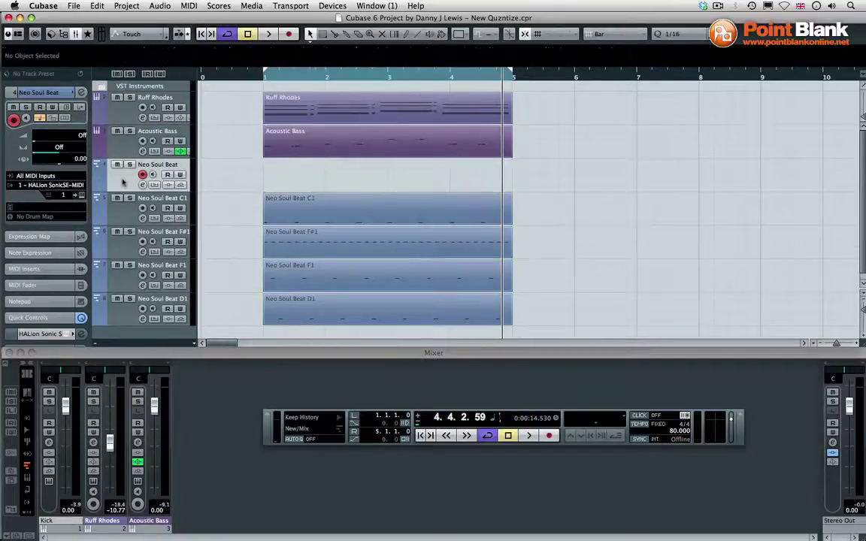
pyautogui.rightClick(123, 181)
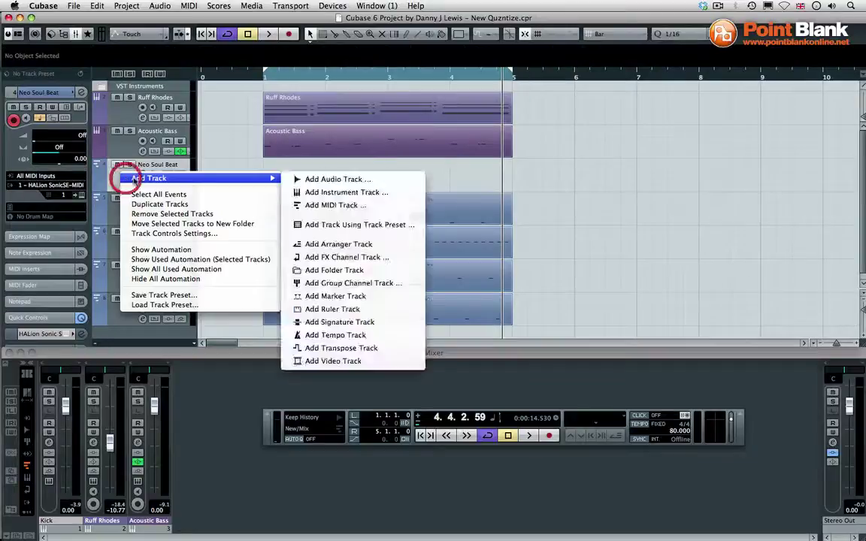
pyautogui.click(162, 212)
pyautogui.click(119, 184)
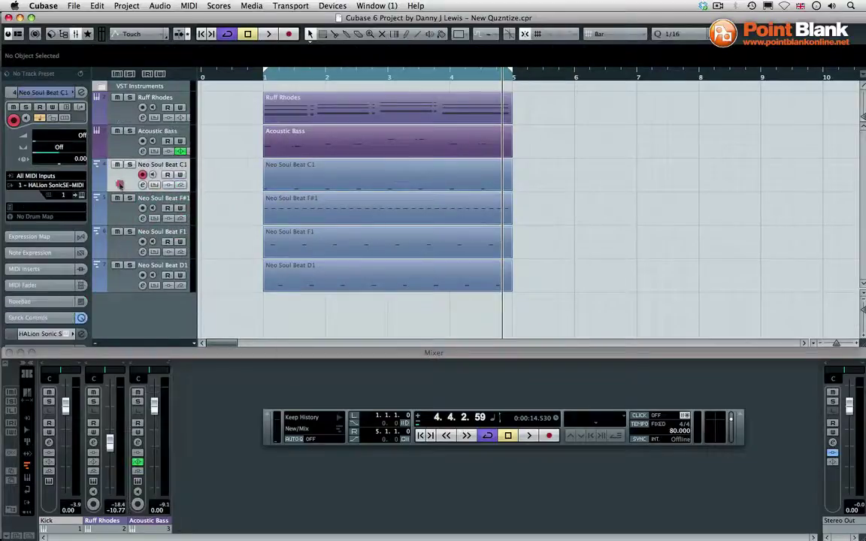
pyautogui.click(334, 185)
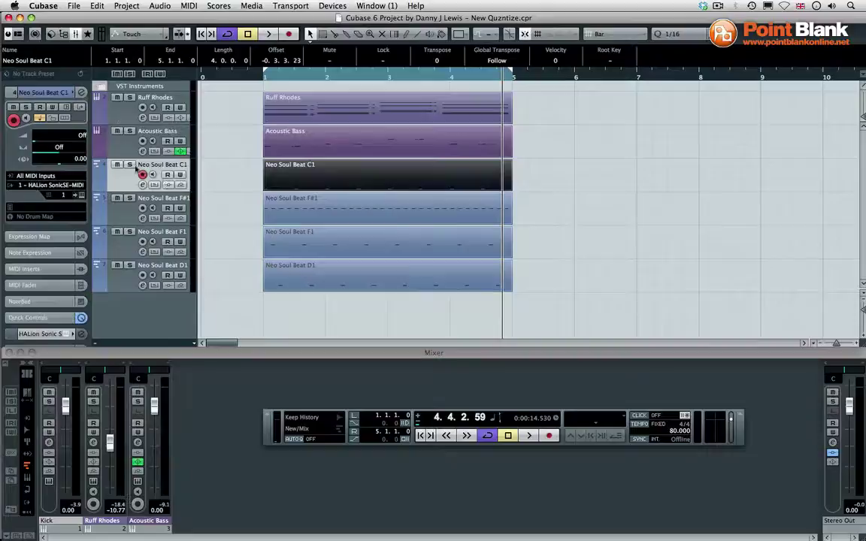
# Solo the Neo Soul Beat C1 track and start playback to audition it.
pyautogui.click(119, 213)
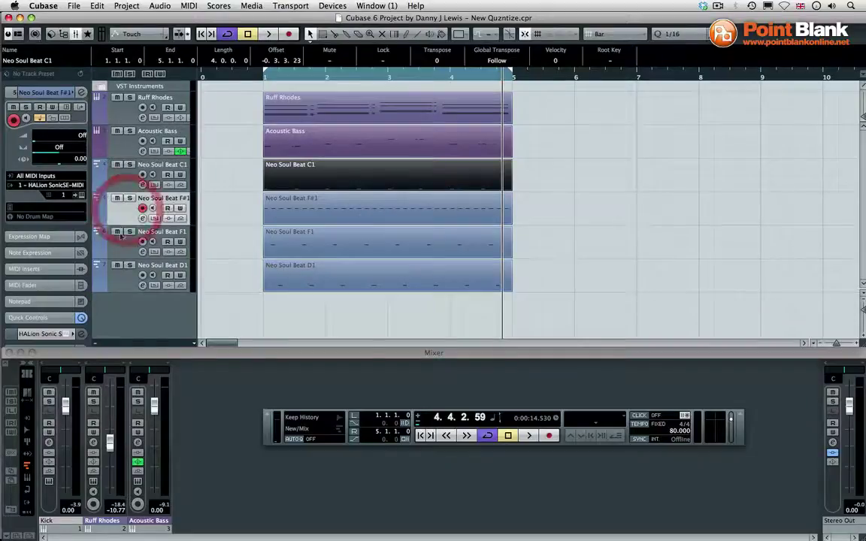
pyautogui.click(116, 242)
pyautogui.click(124, 282)
pyautogui.click(120, 177)
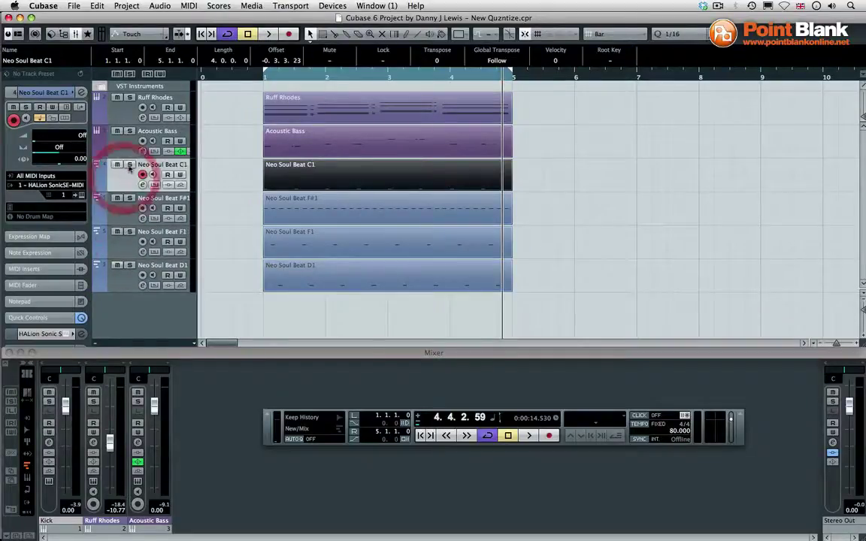
pyautogui.click(130, 164)
pyautogui.press('KP_Enter')
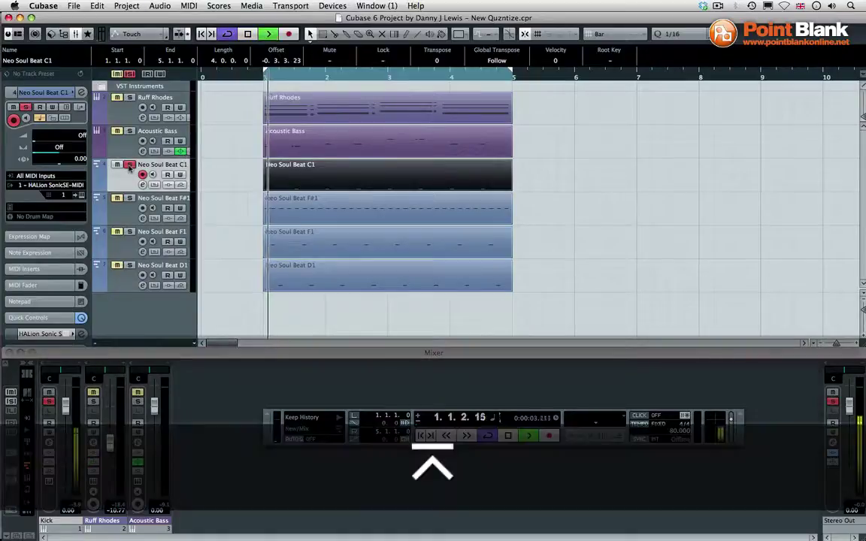
# Rename the C1 track Kick and the F#1 track Closed Hat, moving solo to F#1.
pyautogui.doubleClick(159, 164)
pyautogui.write('Kick')
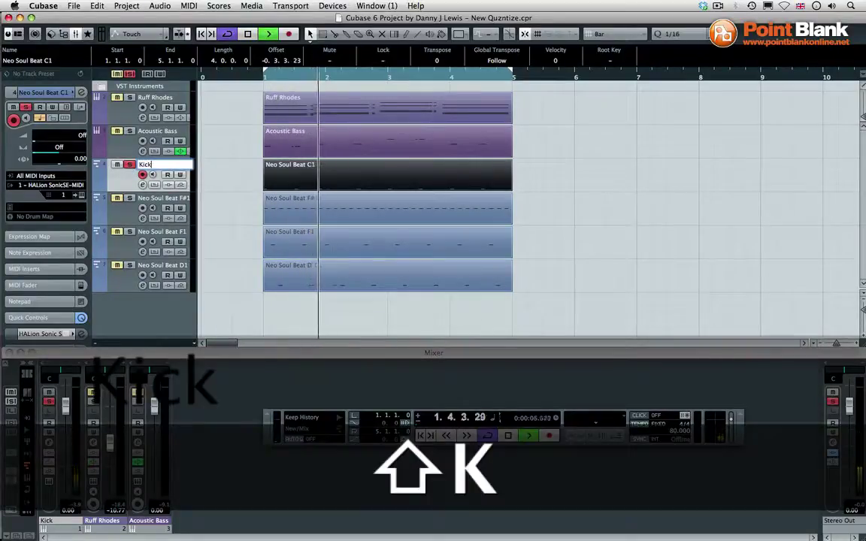
pyautogui.press('Return')
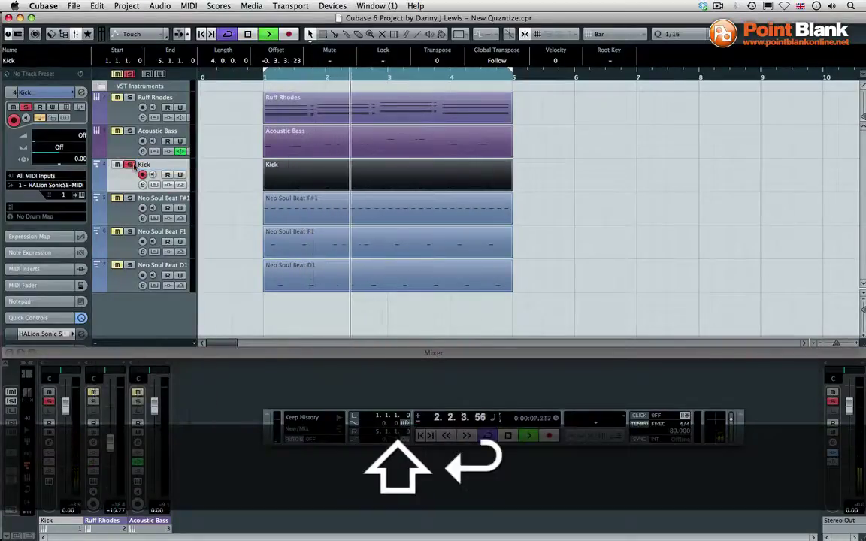
pyautogui.click(129, 164)
pyautogui.click(129, 198)
pyautogui.doubleClick(150, 197)
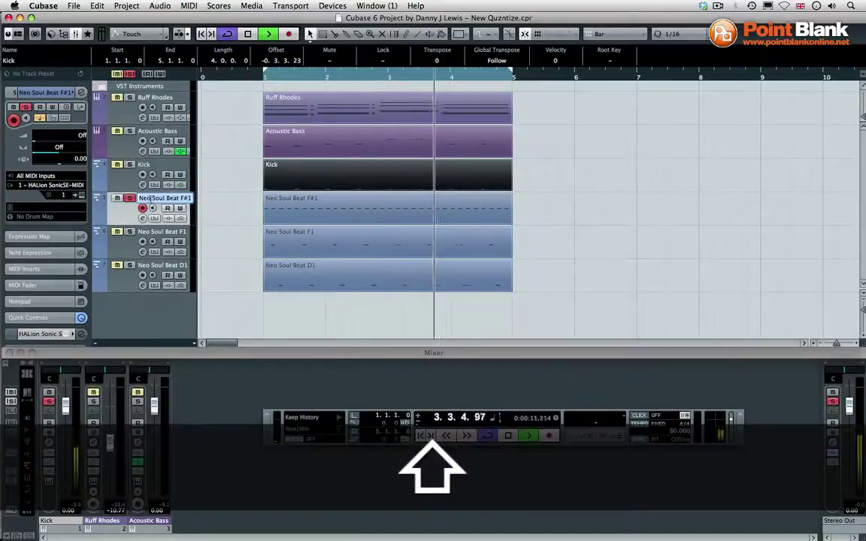
pyautogui.write('Closed Hat')
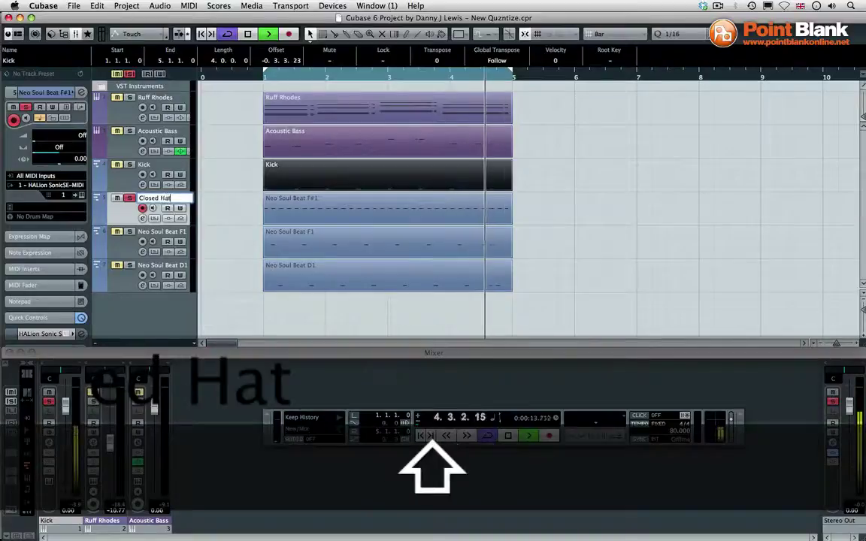
pyautogui.press('Return')
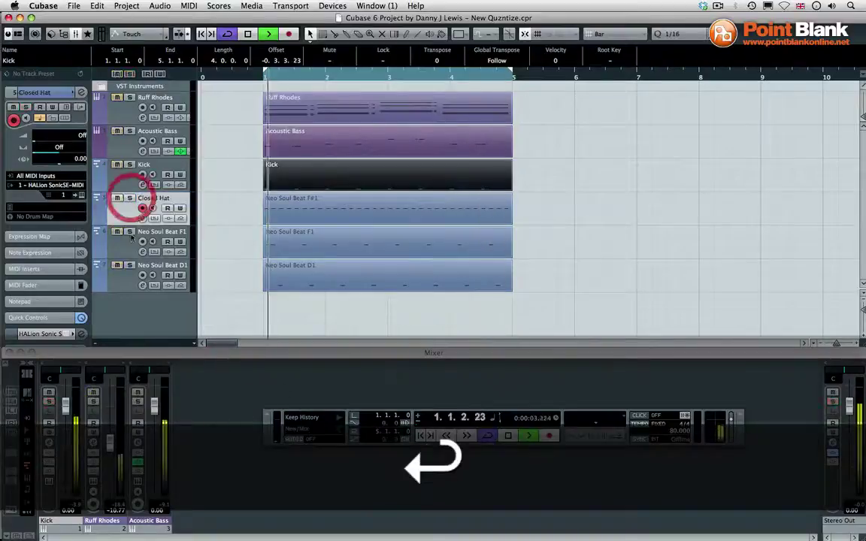
# Rename the F1 track Tom and the D1 track Snare, then stop playback.
pyautogui.doubleClick(154, 233)
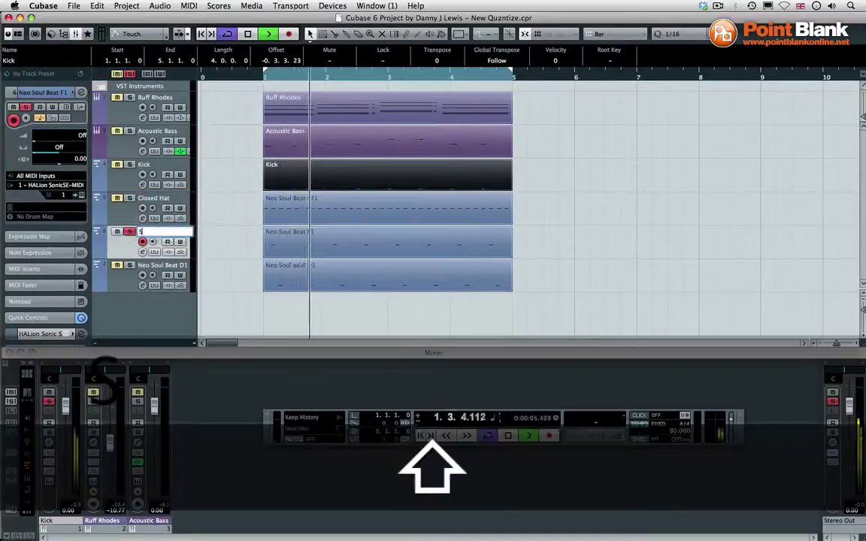
pyautogui.write('Tom')
pyautogui.press('Return')
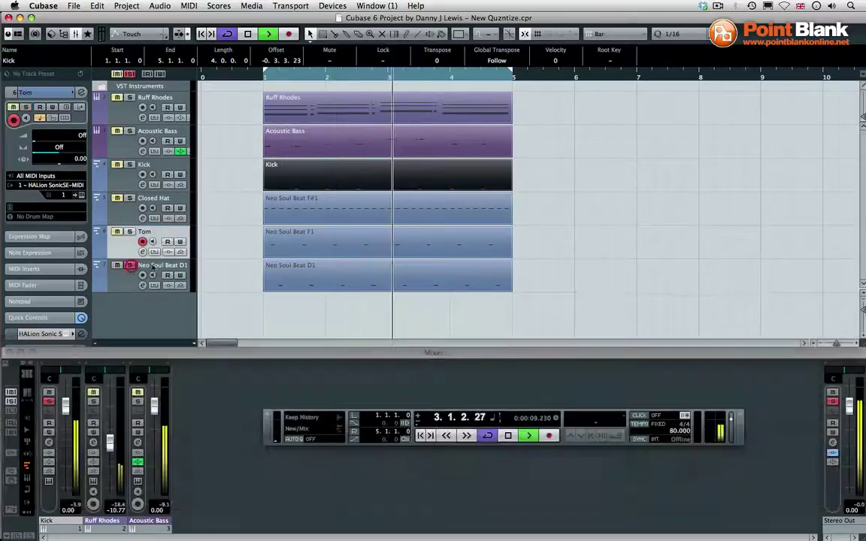
pyautogui.doubleClick(154, 265)
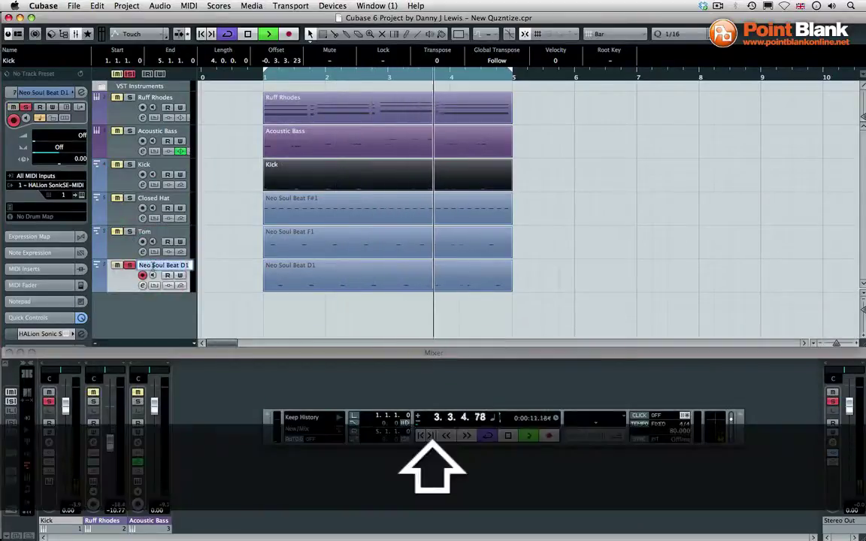
pyautogui.write('Snare')
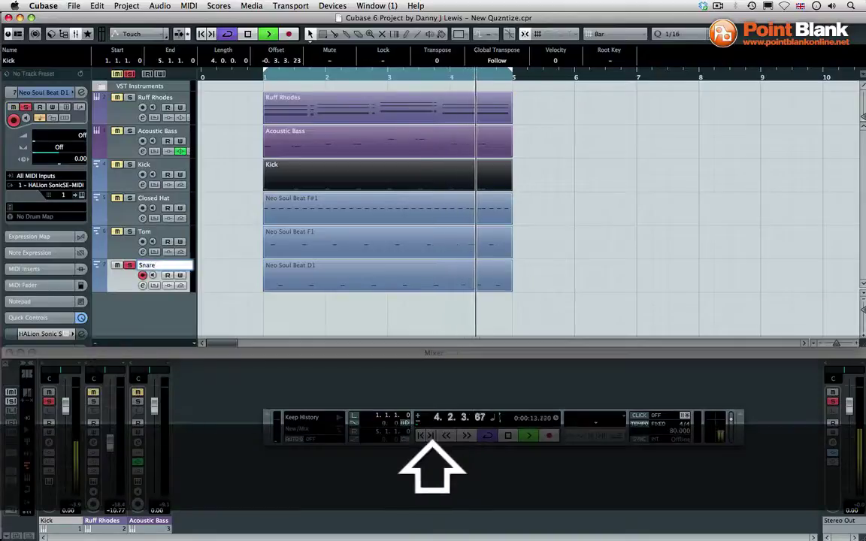
pyautogui.press('Return')
pyautogui.press('space')
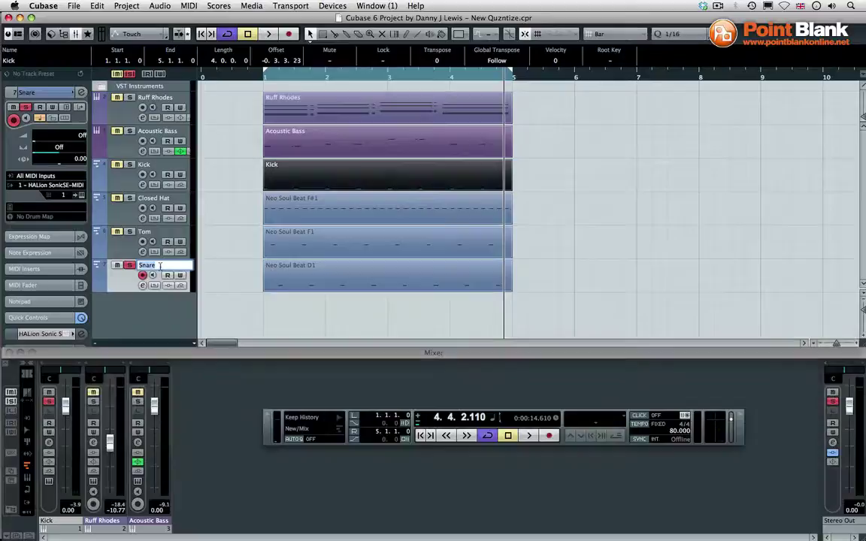
# Give the Snare, Tom and Closed Hat parts their track names, then unsolo Snare.
pyautogui.press('shift')
pyautogui.hotkey('shift', 'Return')
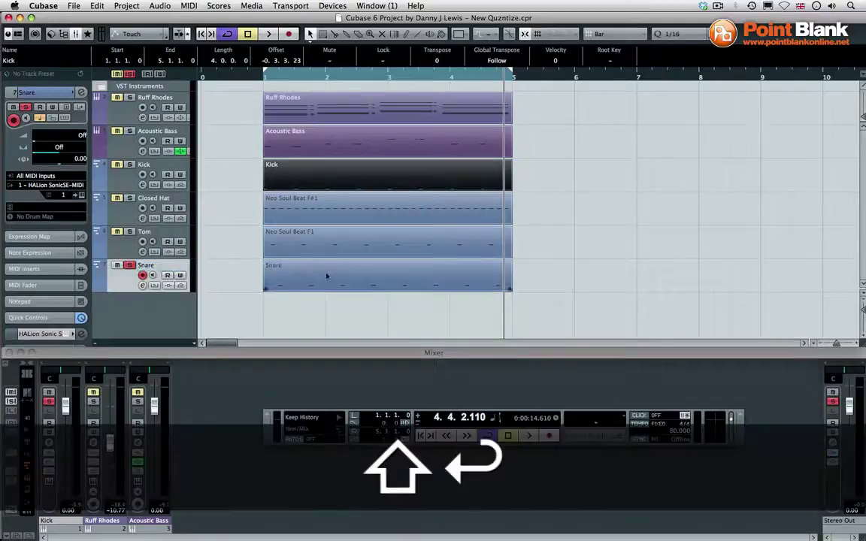
pyautogui.doubleClick(160, 233)
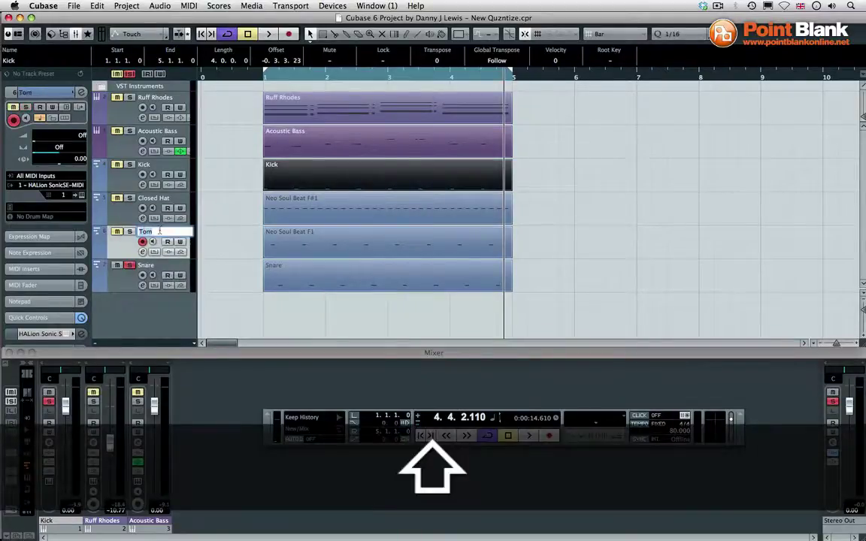
pyautogui.hotkey('shift', 'Return')
pyautogui.doubleClick(182, 200)
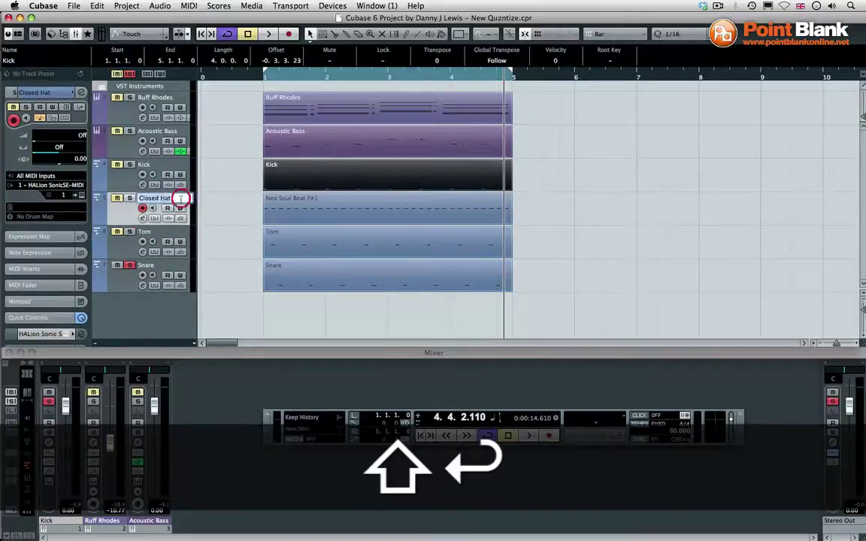
pyautogui.hotkey('shift', 'Return')
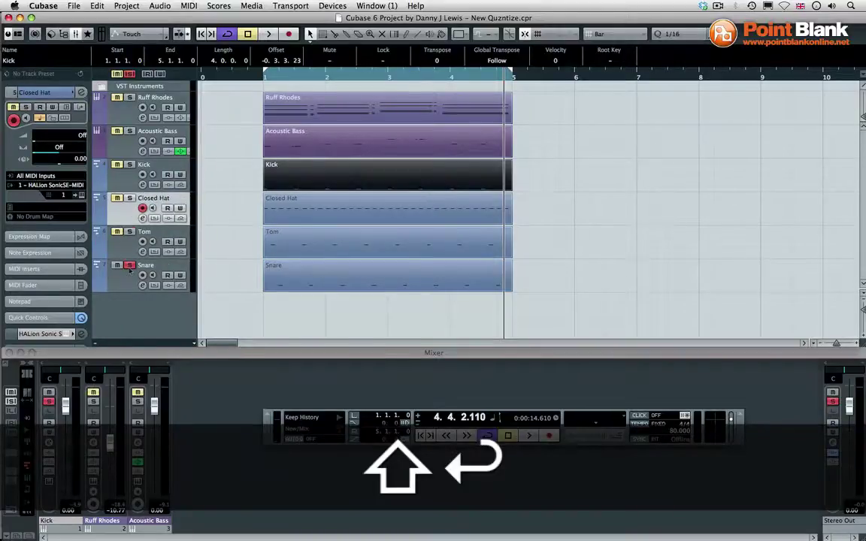
pyautogui.click(129, 266)
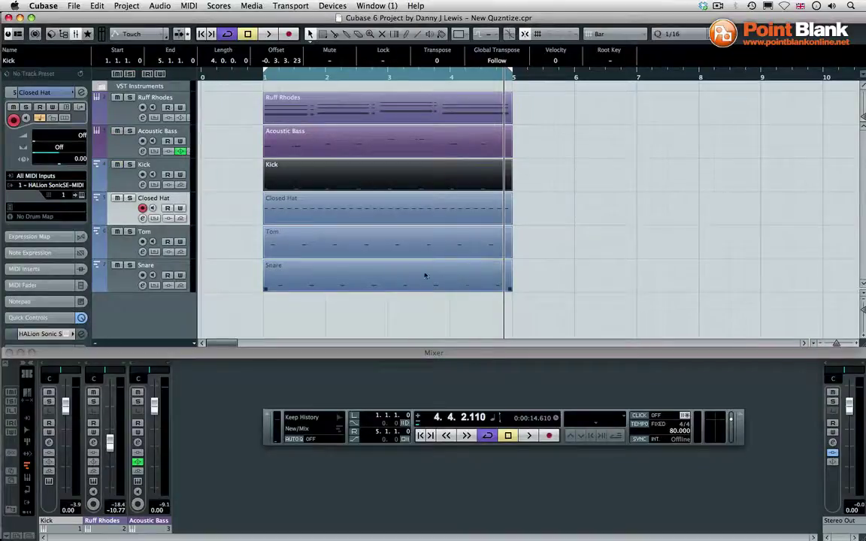
# Activate HSSE Out 2, 3 and 4 in the VST Instruments rack and move the rack aside.
pyautogui.click(344, 6)
pyautogui.click(342, 125)
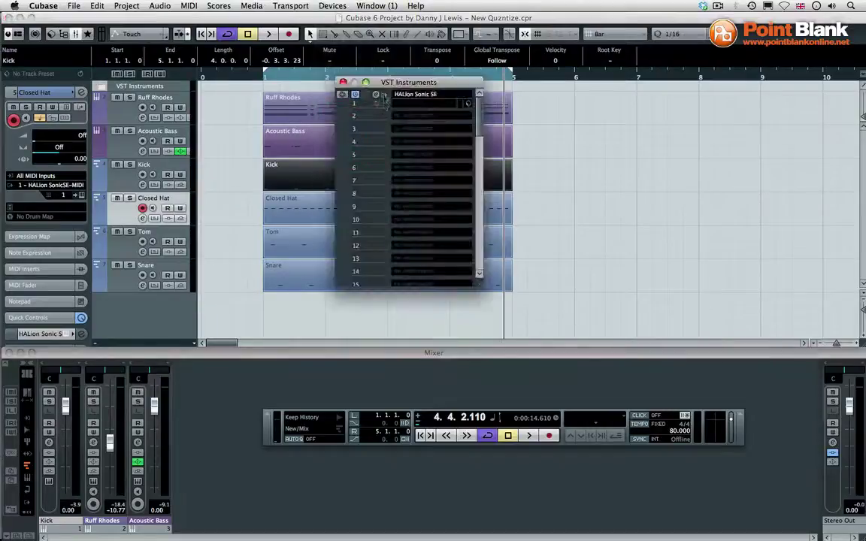
pyautogui.click(384, 95)
pyautogui.click(420, 105)
pyautogui.click(384, 96)
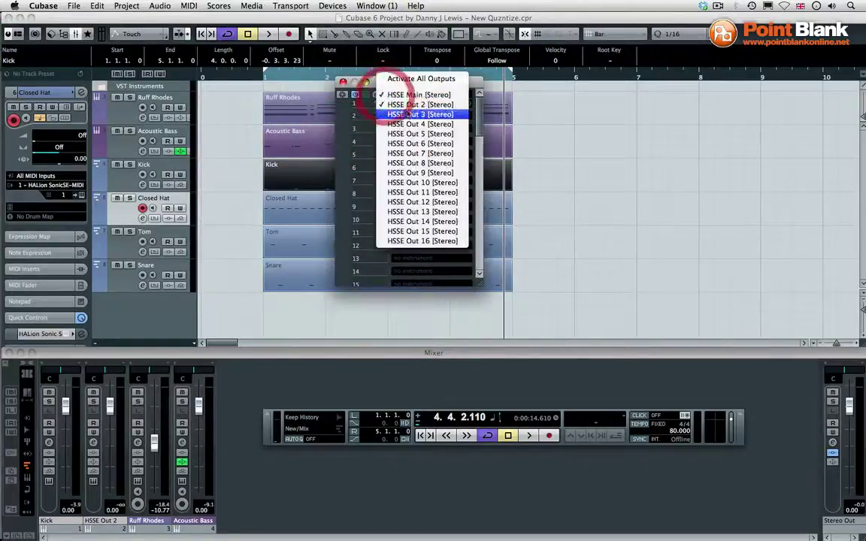
pyautogui.click(420, 115)
pyautogui.click(384, 96)
pyautogui.click(412, 125)
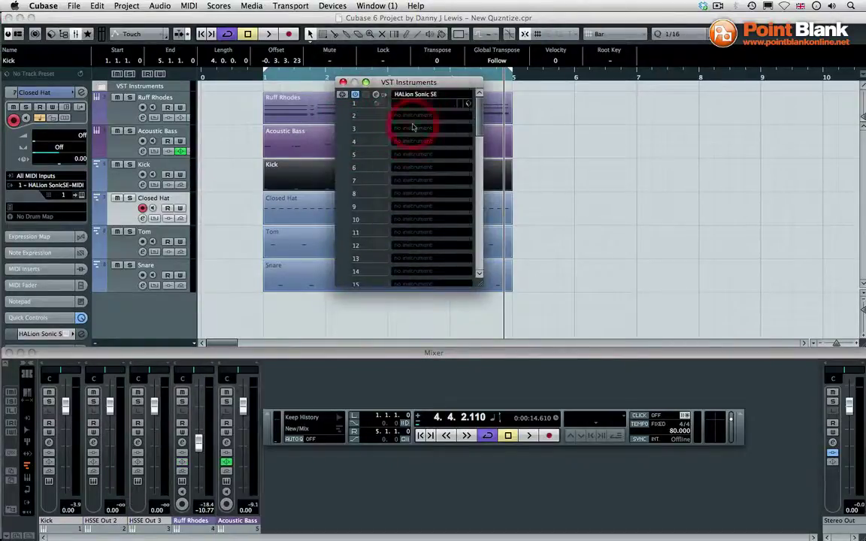
pyautogui.moveTo(403, 87); pyautogui.dragTo(595, 110)
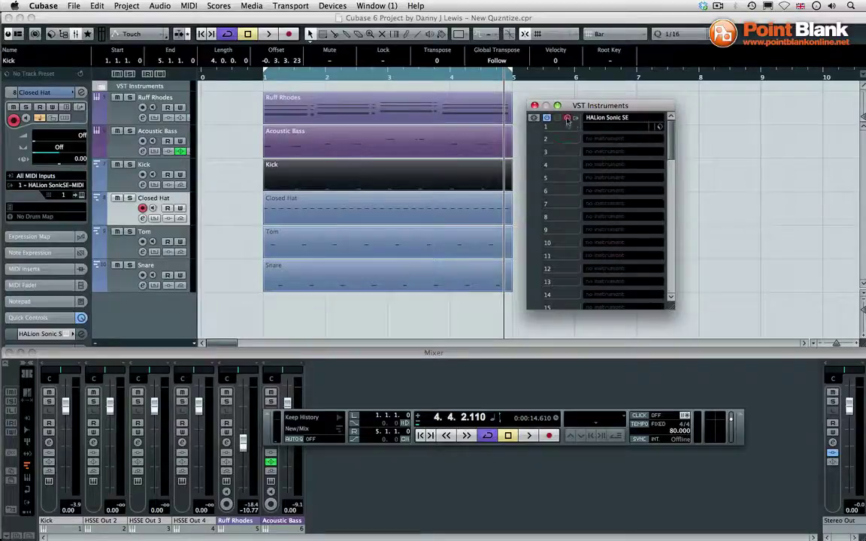
# Load Hip Hop Kit 5 from the drums and percussion programs into slots 2, 3 and 4.
pyautogui.click(566, 119)
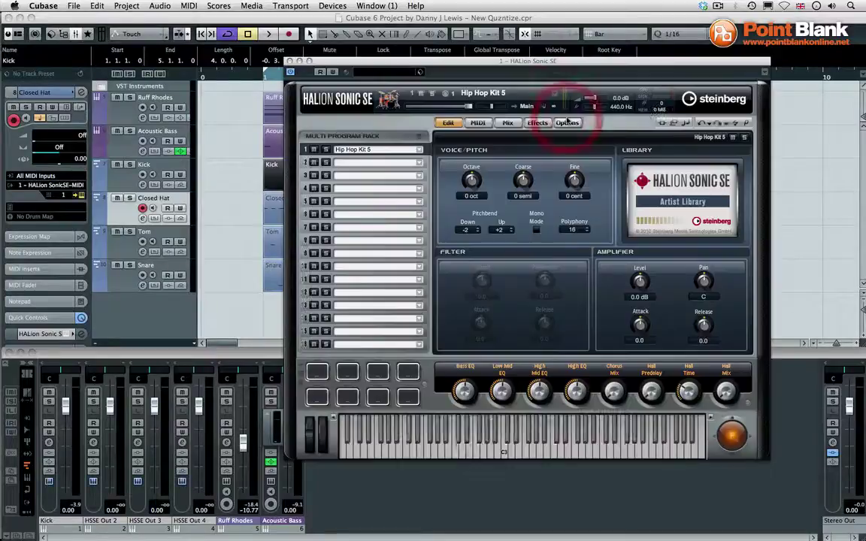
pyautogui.click(419, 164)
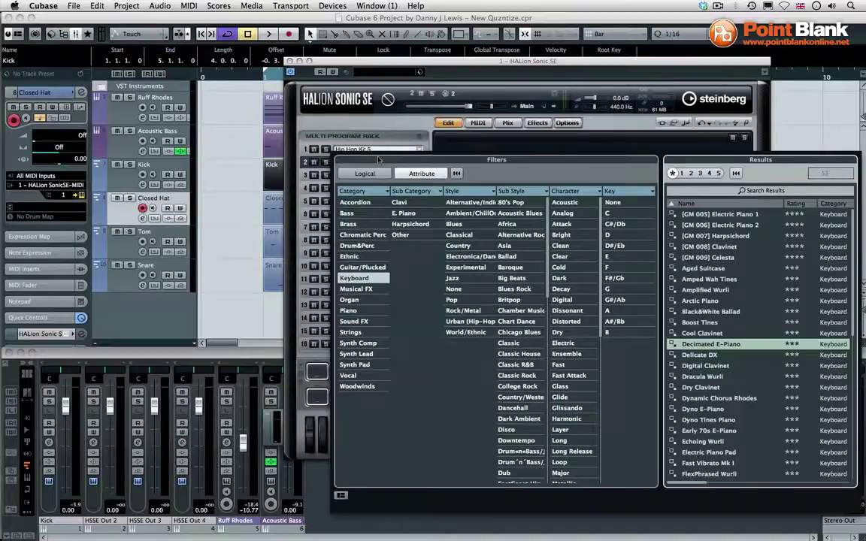
pyautogui.click(361, 246)
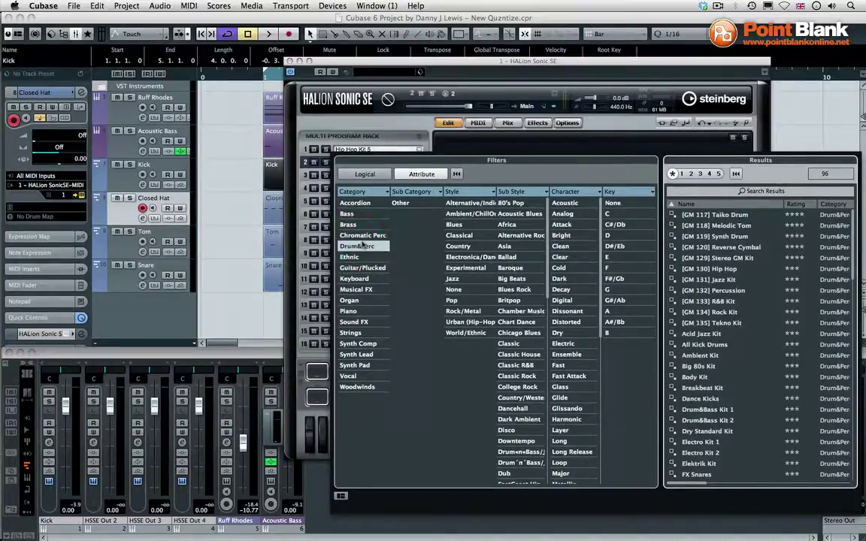
pyautogui.moveTo(852, 277); pyautogui.dragTo(851, 337)
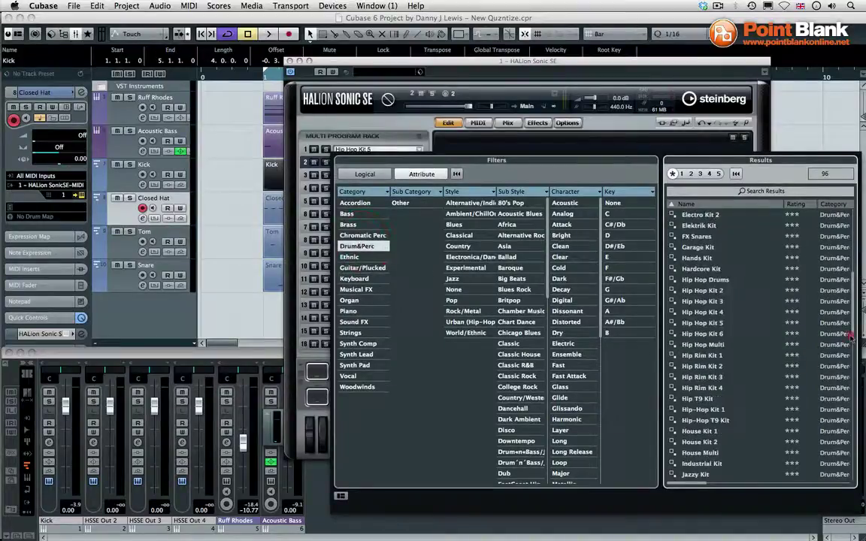
pyautogui.doubleClick(683, 326)
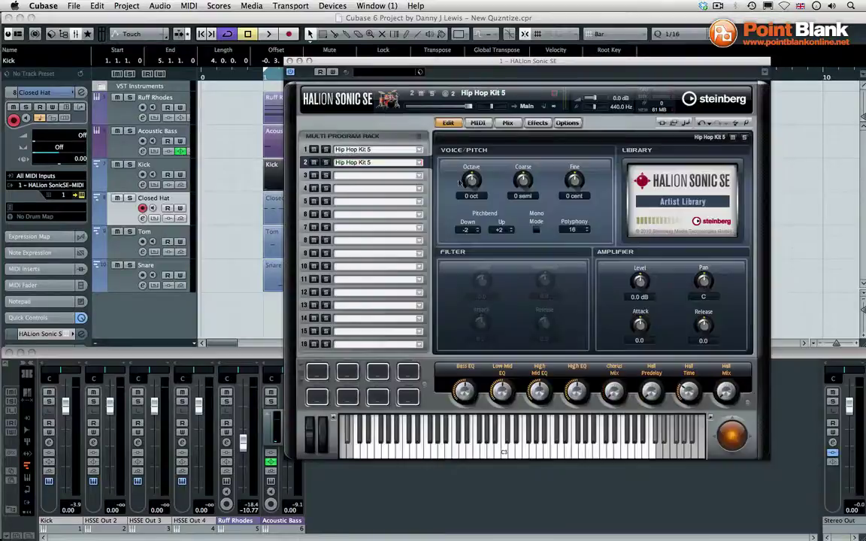
pyautogui.click(364, 175)
pyautogui.click(419, 175)
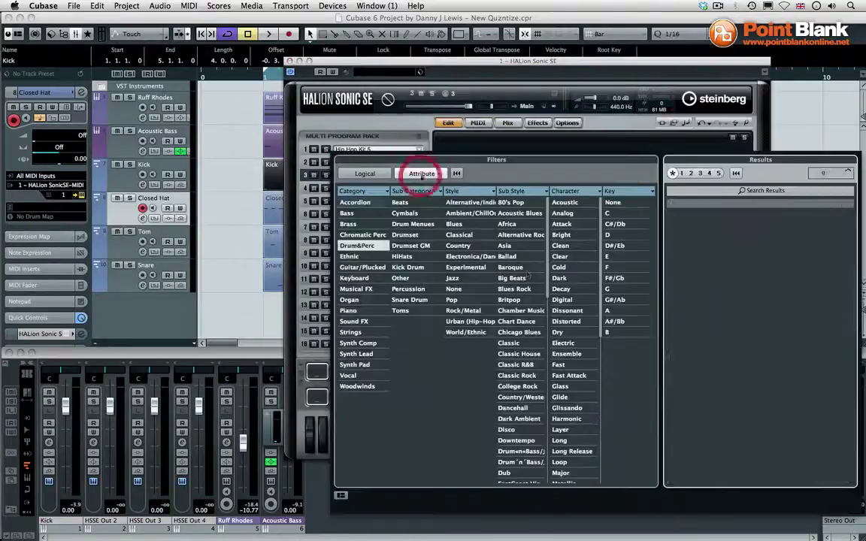
pyautogui.doubleClick(715, 354)
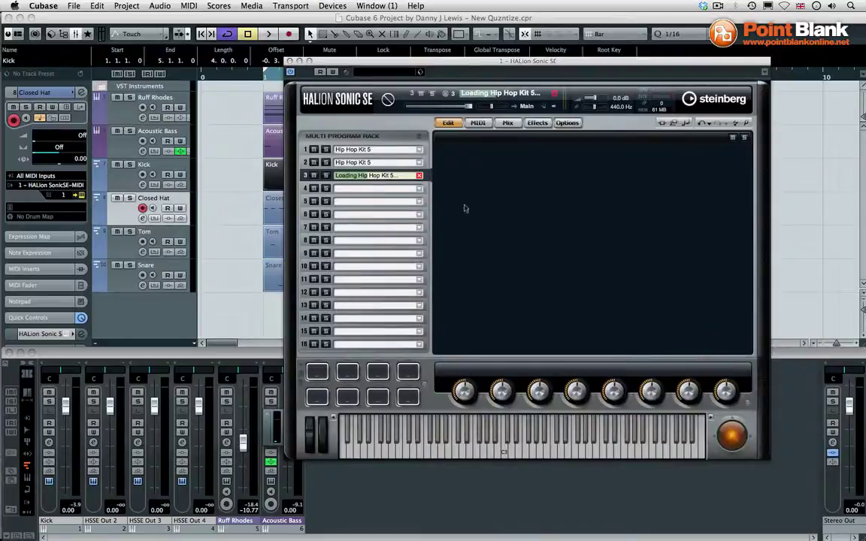
pyautogui.click(418, 188)
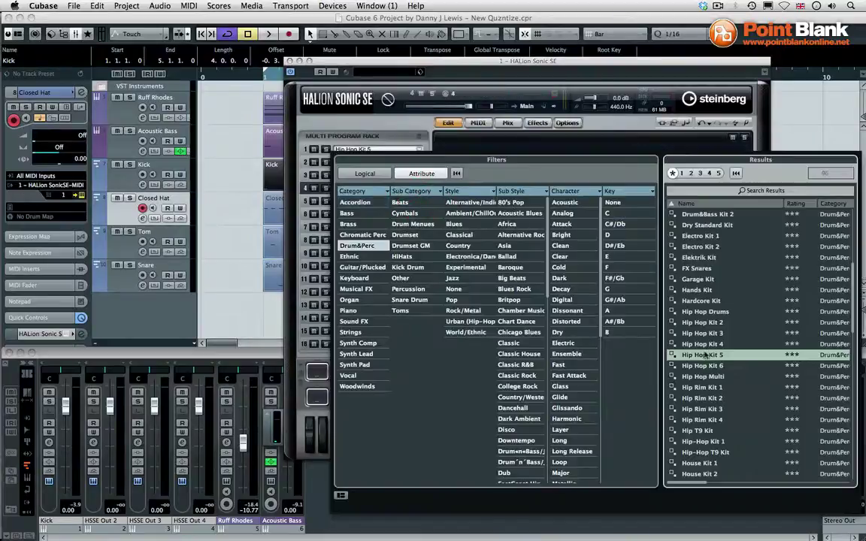
pyautogui.doubleClick(703, 356)
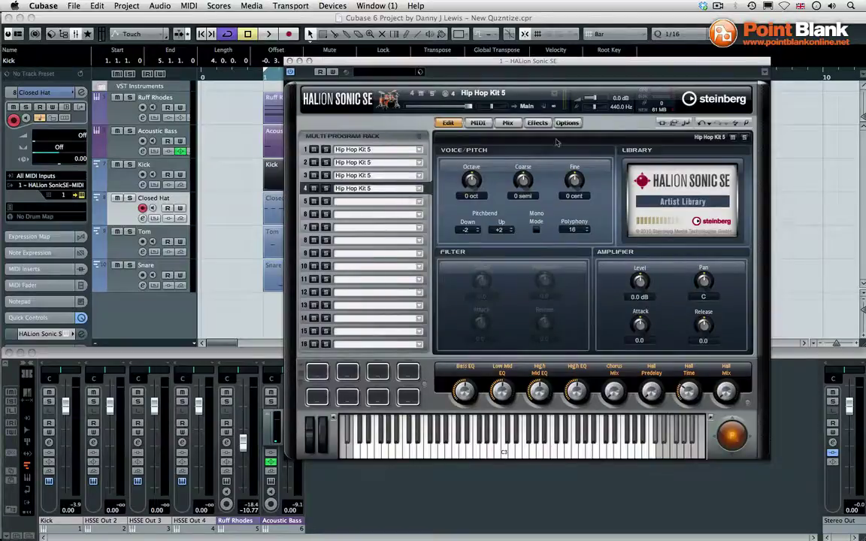
# On the Mix page, route slots 2, 3 and 4 to Out 2, Out 3 and Out 4.
pyautogui.click(509, 124)
pyautogui.click(734, 162)
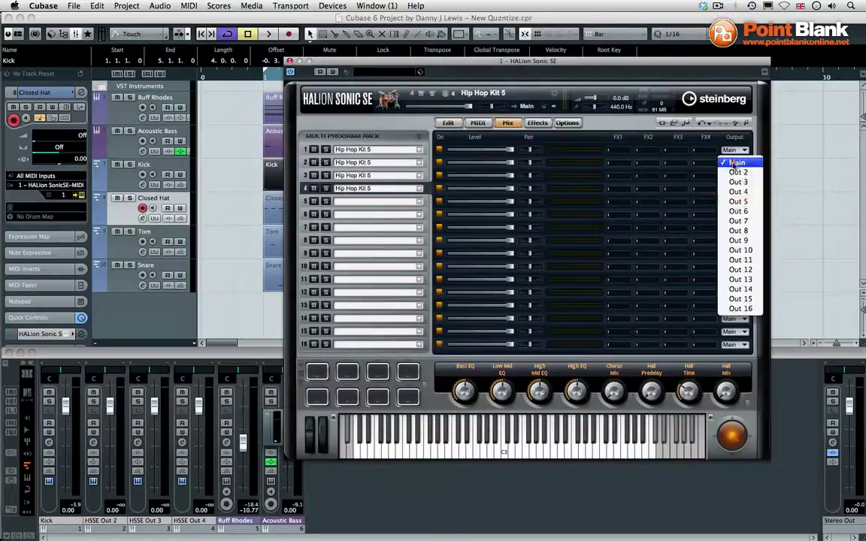
pyautogui.click(737, 172)
pyautogui.click(735, 176)
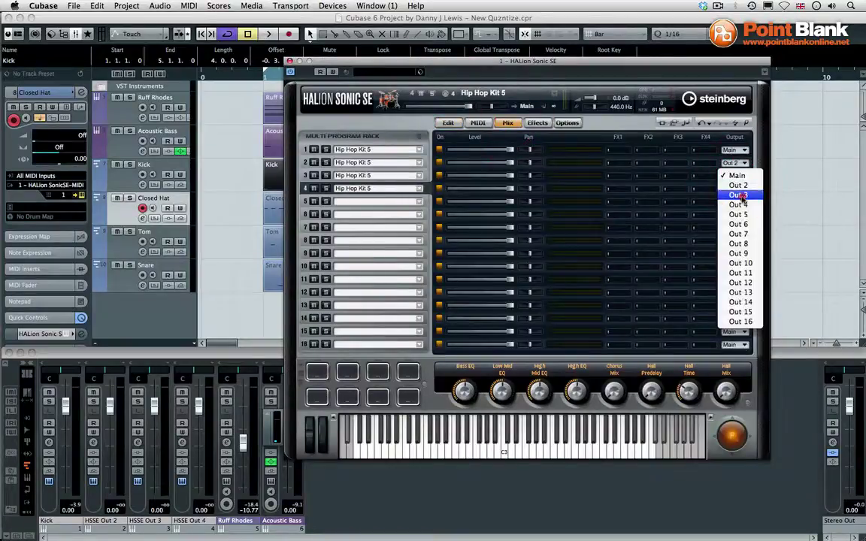
pyautogui.click(738, 194)
pyautogui.click(735, 188)
pyautogui.click(739, 217)
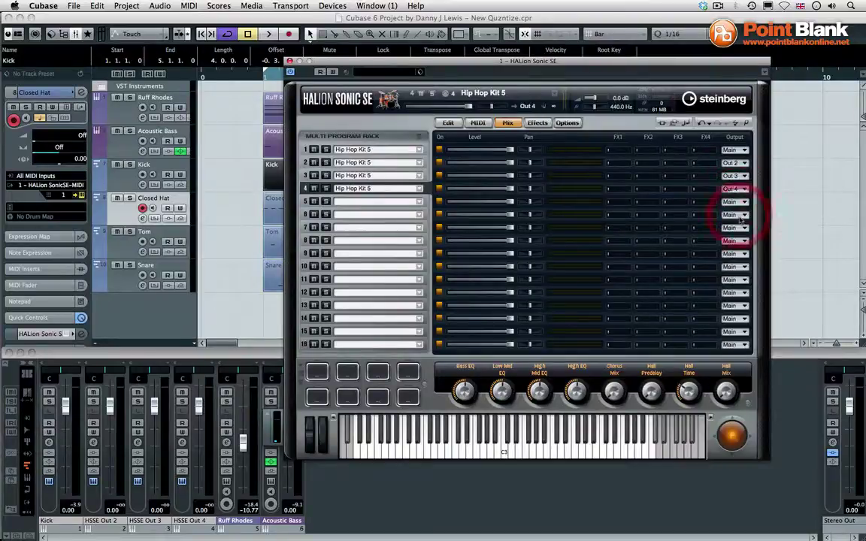
# Close HALion, assign Closed Hat, Tom and Snare to MIDI channels 2, 3 and 4, and play.
pyautogui.click(291, 60)
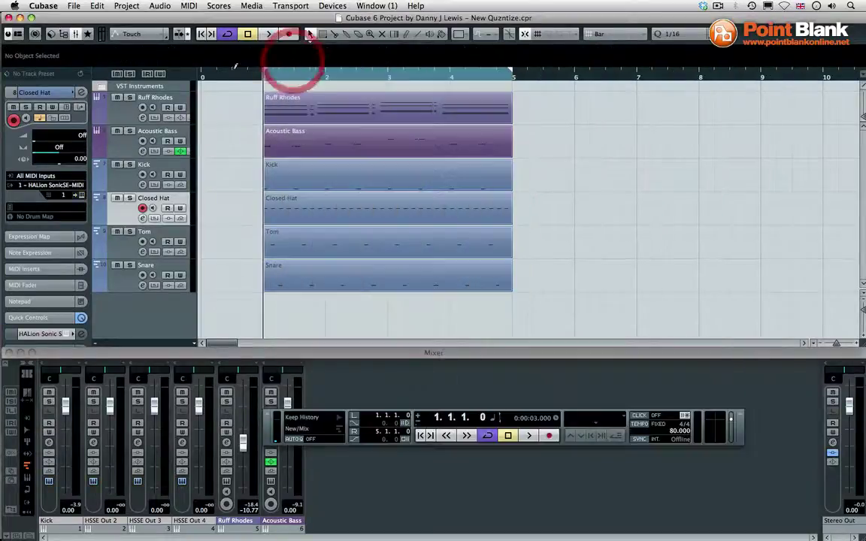
pyautogui.click(116, 162)
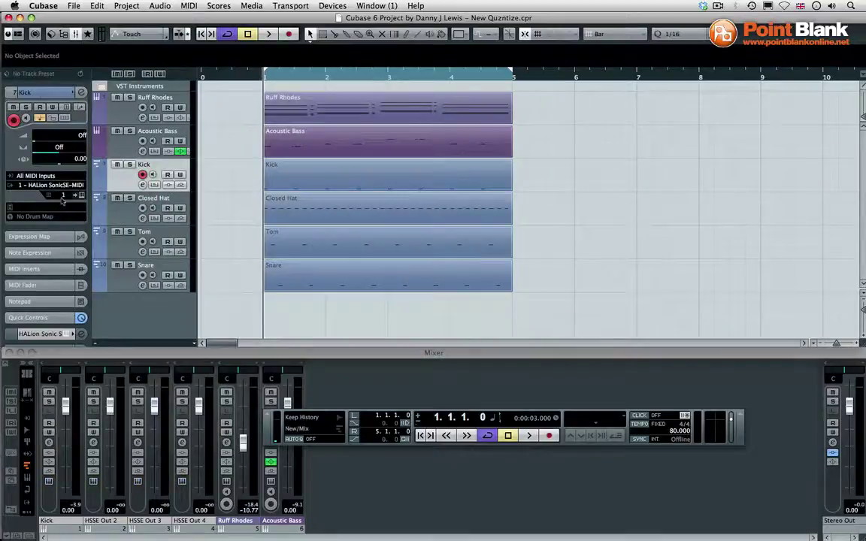
pyautogui.click(130, 214)
pyautogui.click(63, 194)
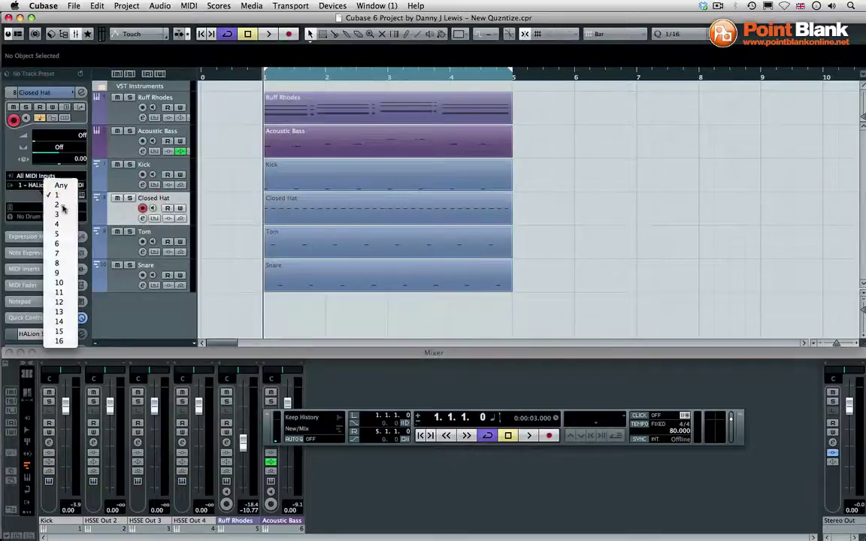
pyautogui.click(63, 208)
pyautogui.click(114, 241)
pyautogui.click(63, 195)
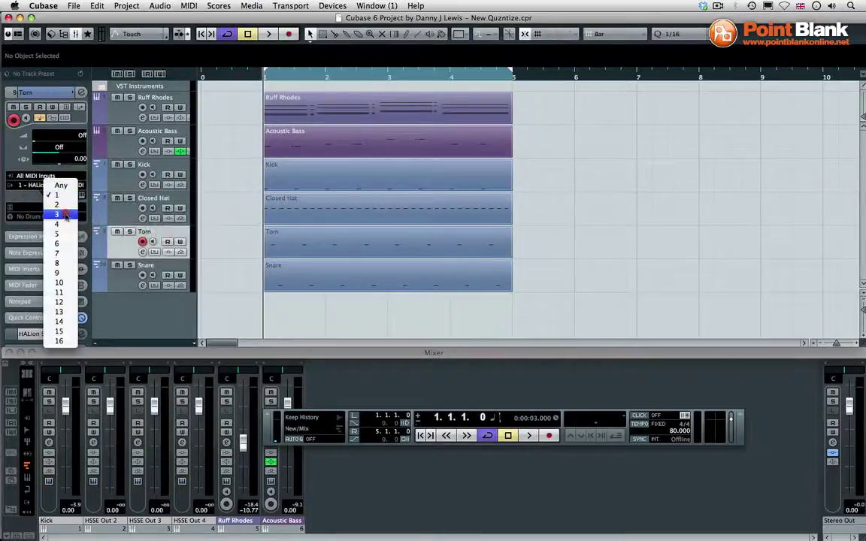
pyautogui.click(65, 215)
pyautogui.click(114, 275)
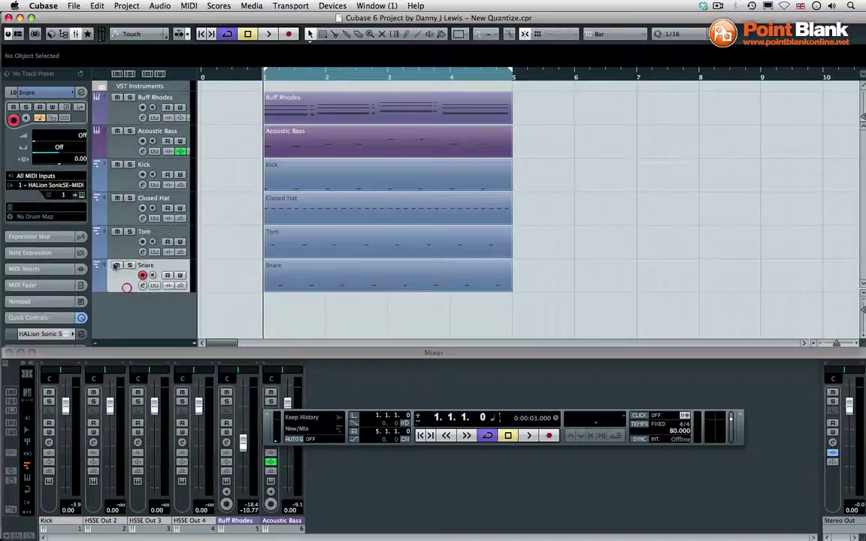
pyautogui.click(63, 195)
pyautogui.click(65, 225)
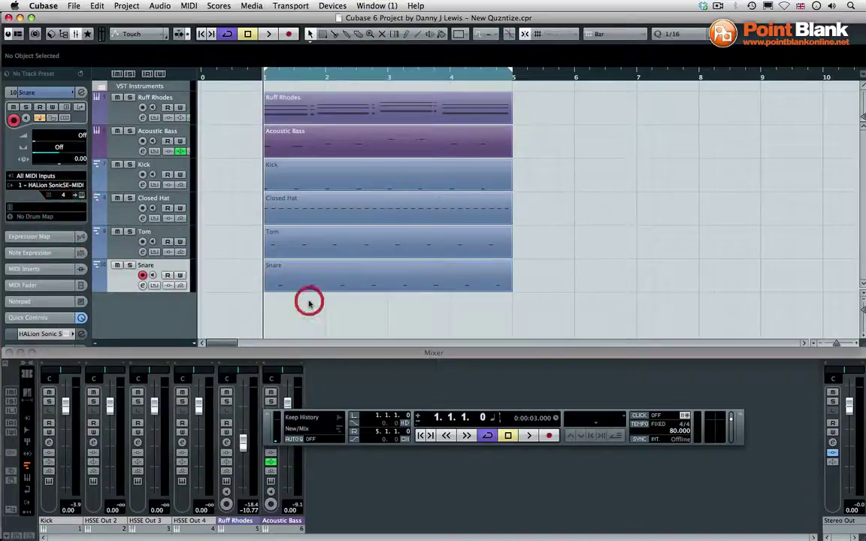
pyautogui.press('space')
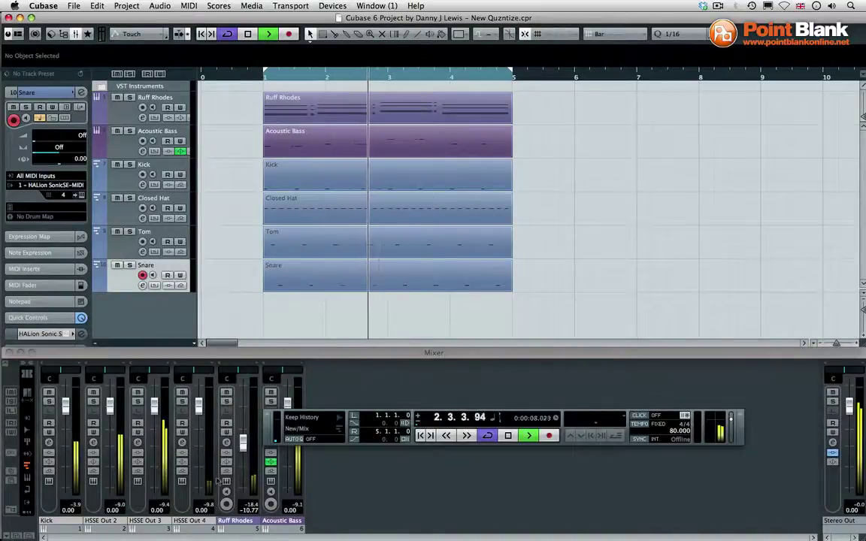
# Rename the HSSE Out 4 and Out 3 mixer channels to Snare and Tom.
pyautogui.click(203, 521)
pyautogui.doubleClick(203, 521)
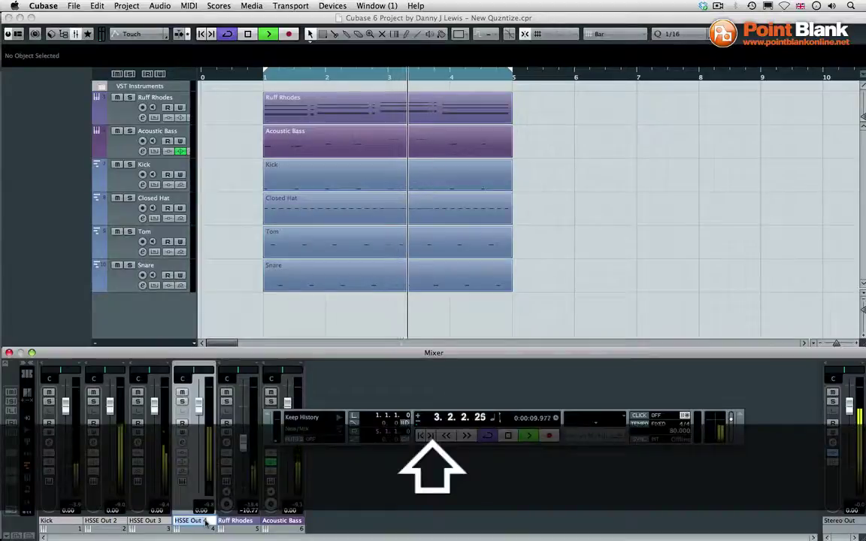
pyautogui.write('Snare')
pyautogui.press('Return')
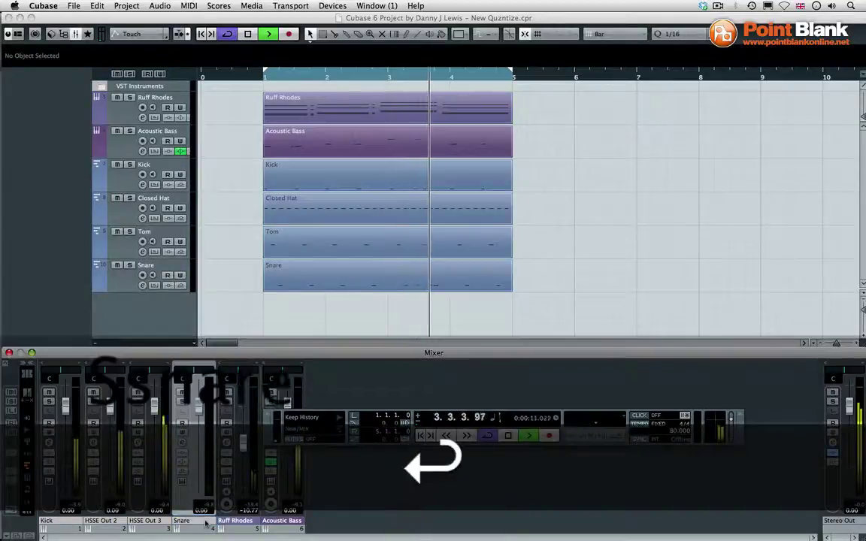
pyautogui.doubleClick(143, 521)
pyautogui.write('Tom')
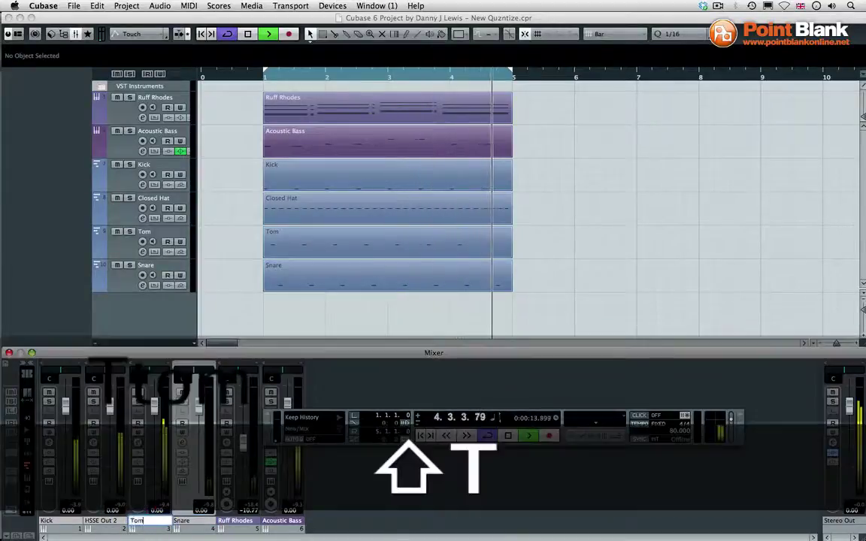
pyautogui.press('Return')
# Rename HSSE Out 2 to Closed Hat, stop playback, and briefly reopen the HALion window.
pyautogui.doubleClick(105, 520)
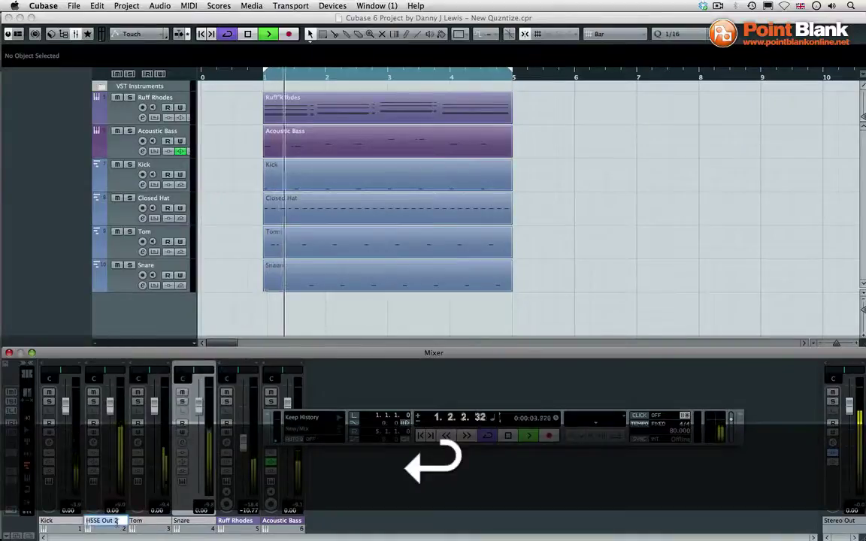
pyautogui.write('Closed Hat')
pyautogui.press('Return')
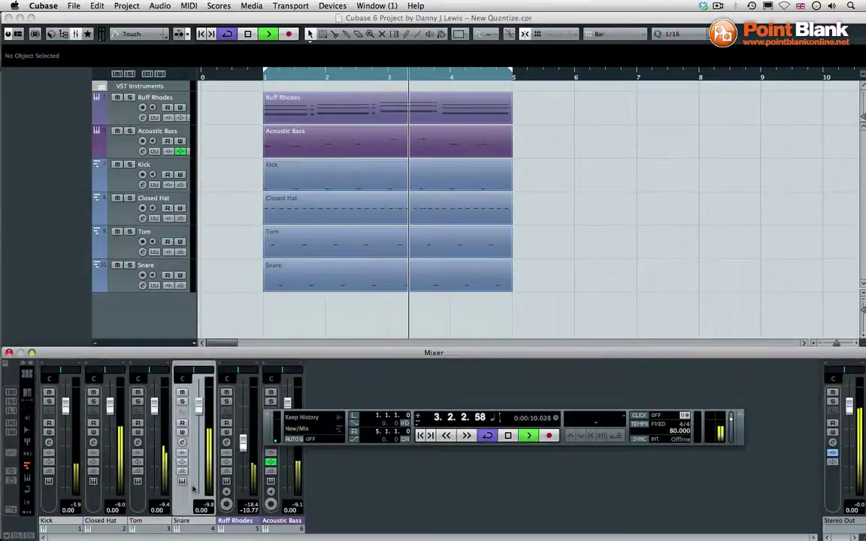
pyautogui.press('space')
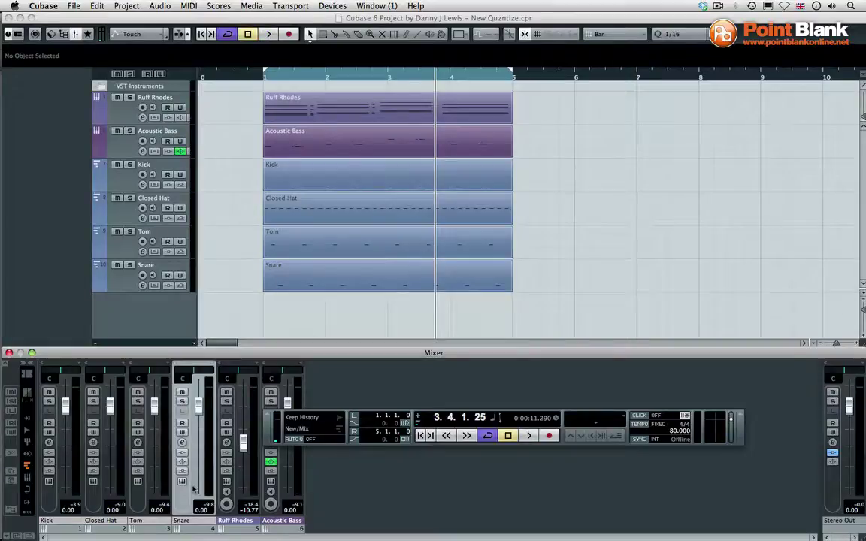
pyautogui.click(49, 481)
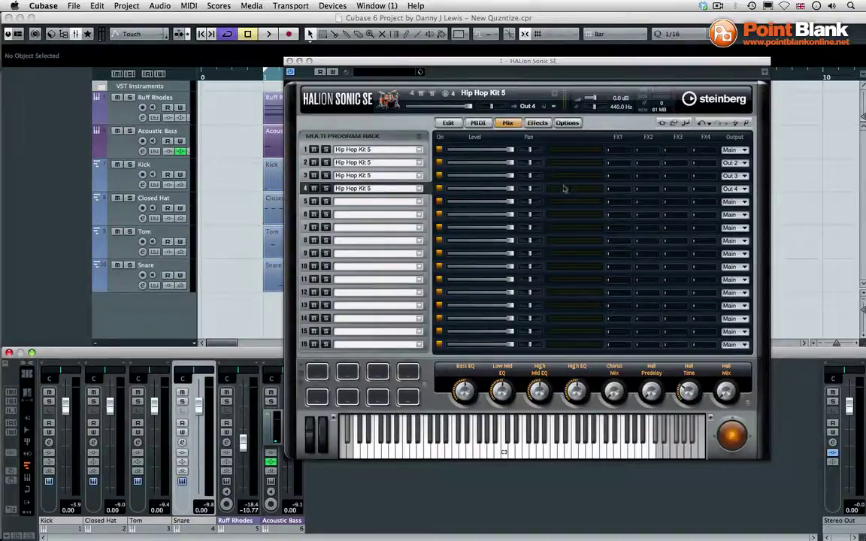
pyautogui.click(289, 61)
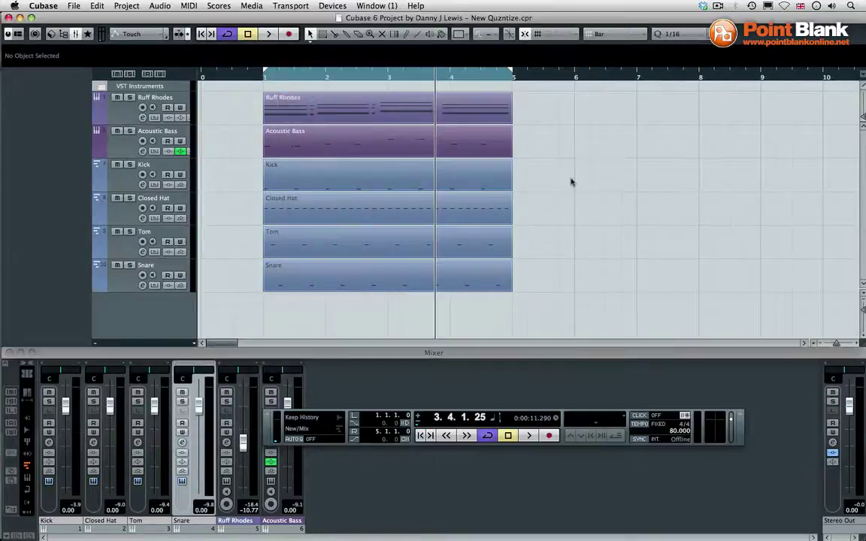